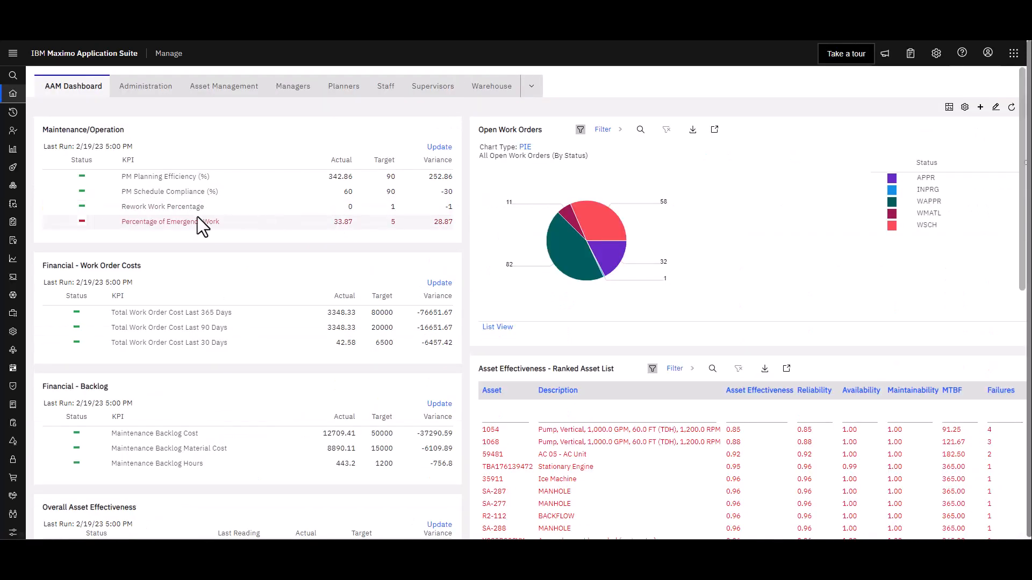
# - Open the Manage Inspection Forms application from the Planning module
pyautogui.moveTo(12, 273)
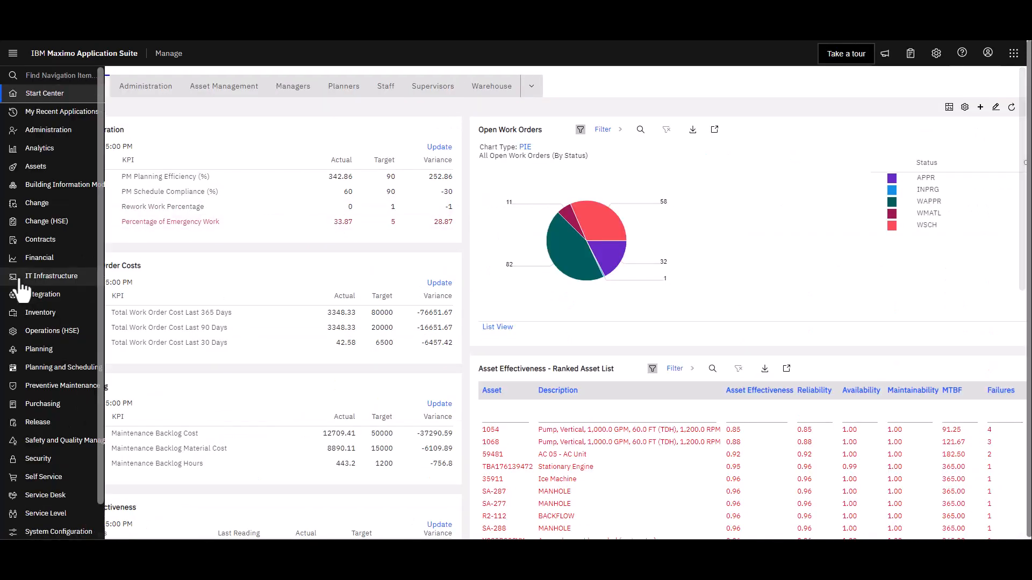
pyautogui.click(42, 354)
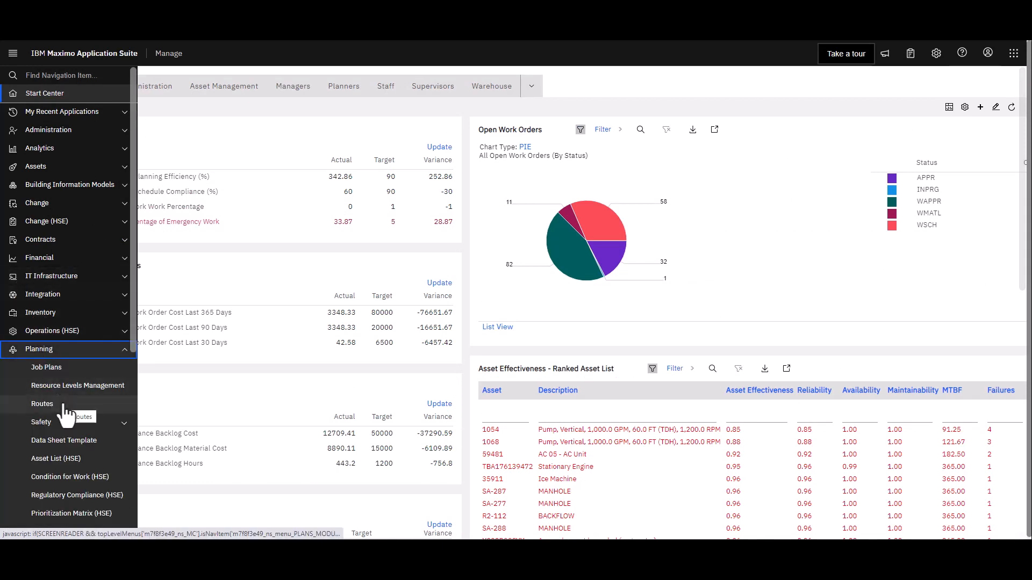
pyautogui.scroll(-3, 54, 408)
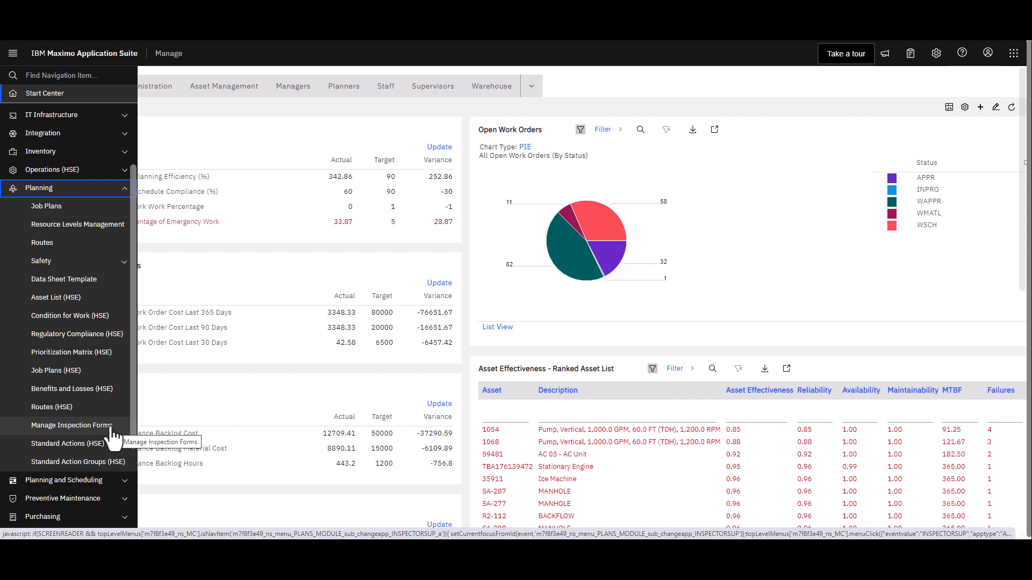
pyautogui.click(111, 428)
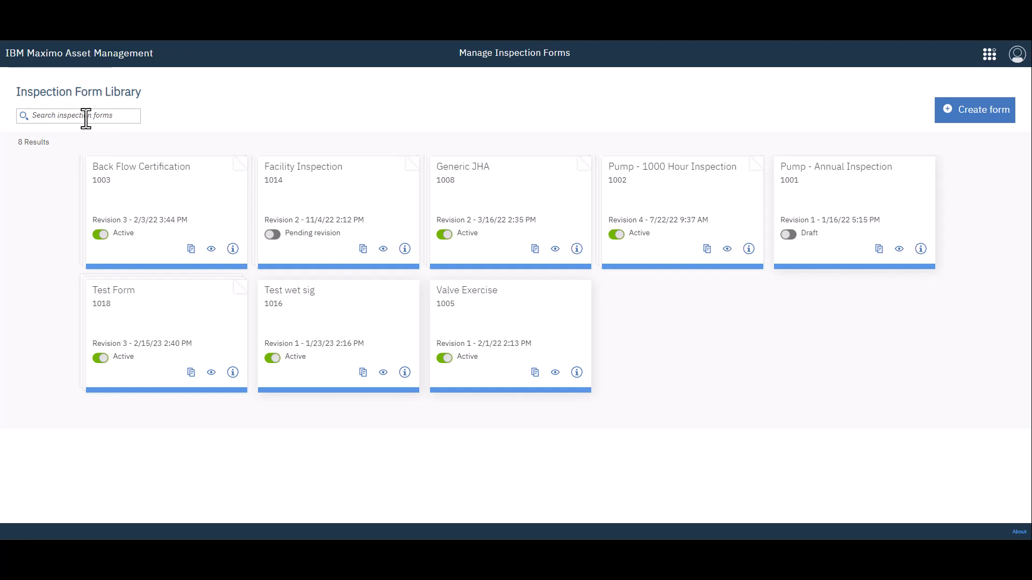
# - Create a new inspection form named "Pump Inspection" with the form type Inspection
pyautogui.click(971, 114)
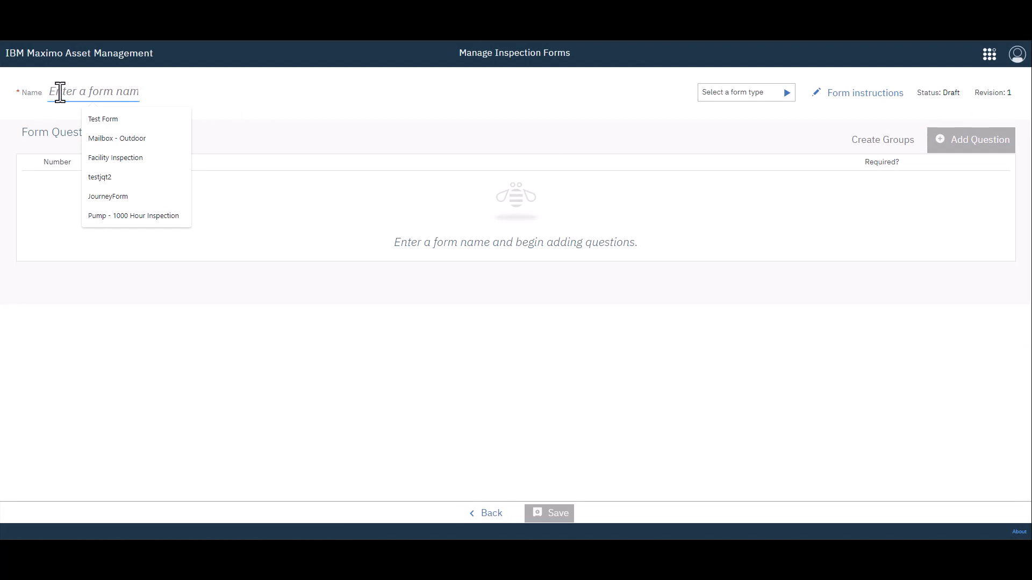
pyautogui.write('Pump I')
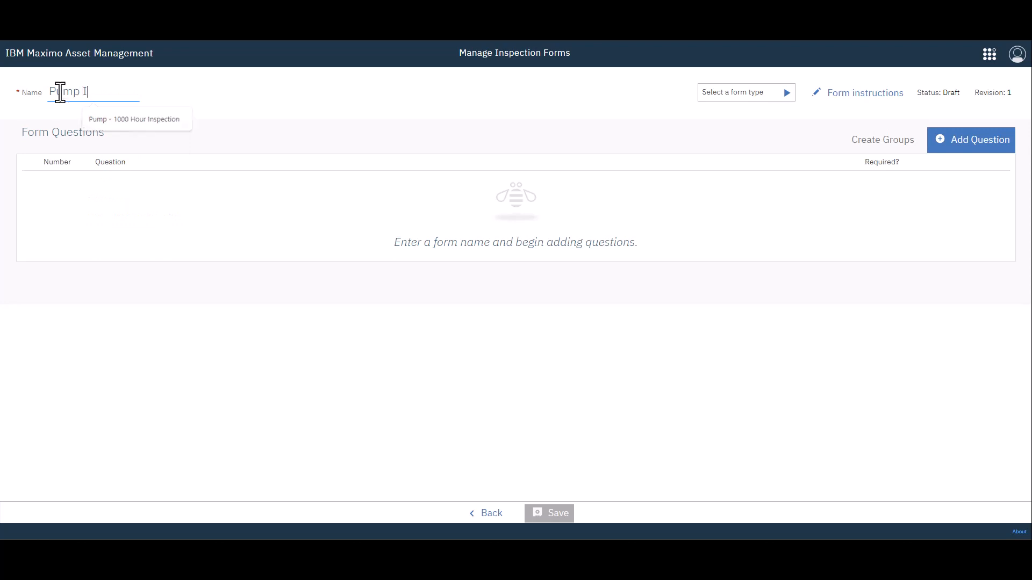
pyautogui.write('nspection')
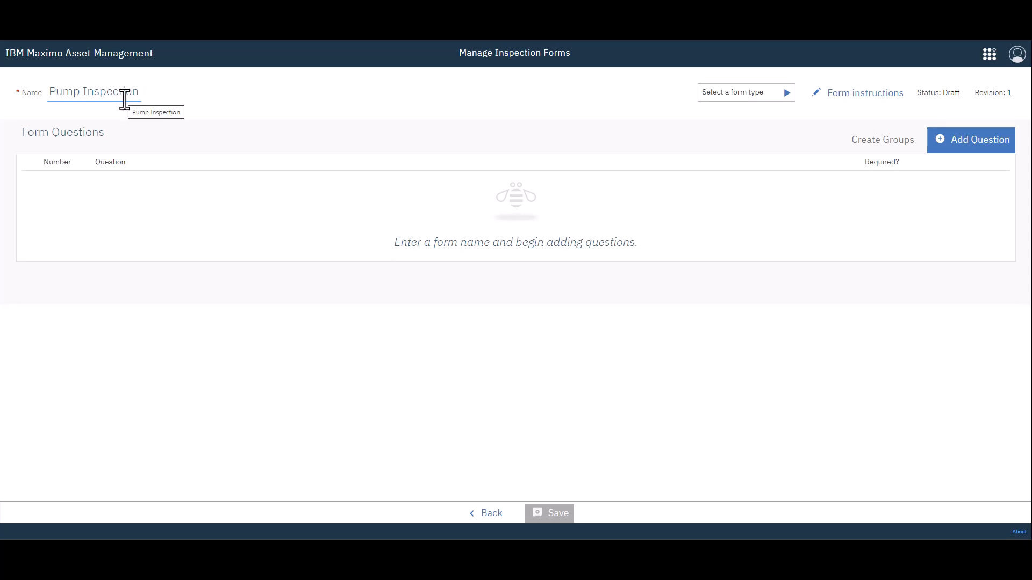
pyautogui.click(785, 94)
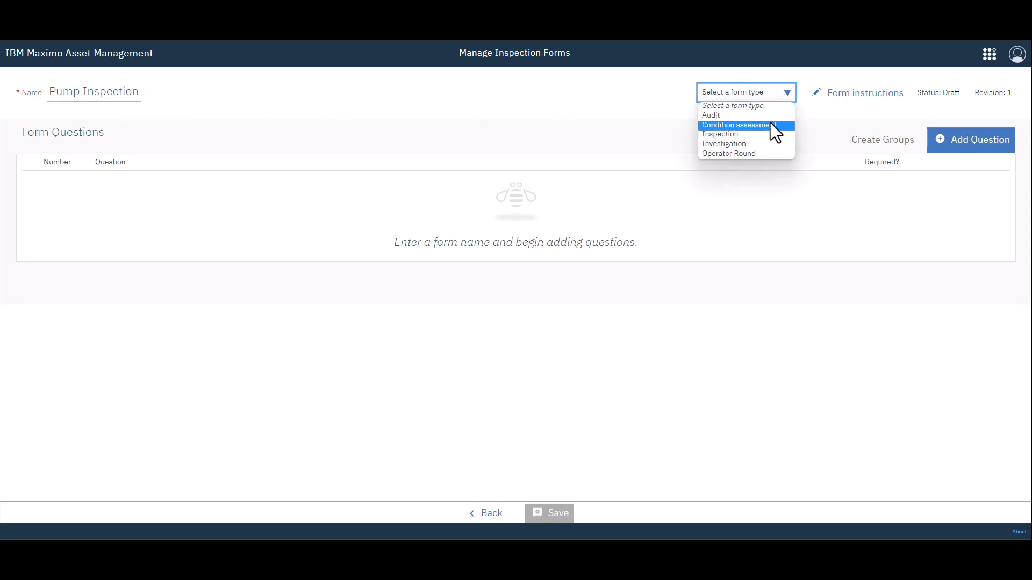
pyautogui.click(747, 140)
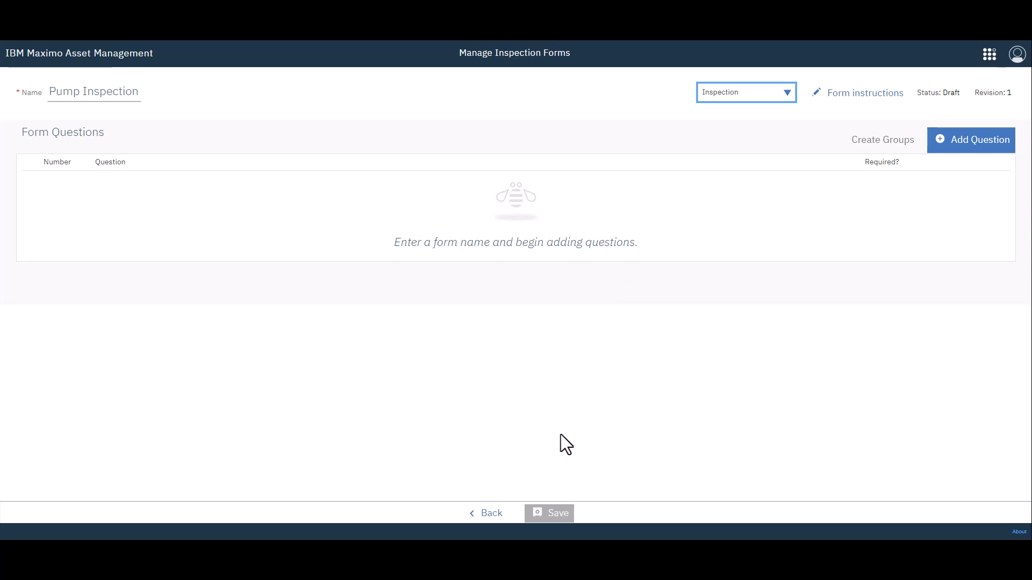
# - Start a new form question and examine the available response field types, from asset data through text entry
pyautogui.click(970, 152)
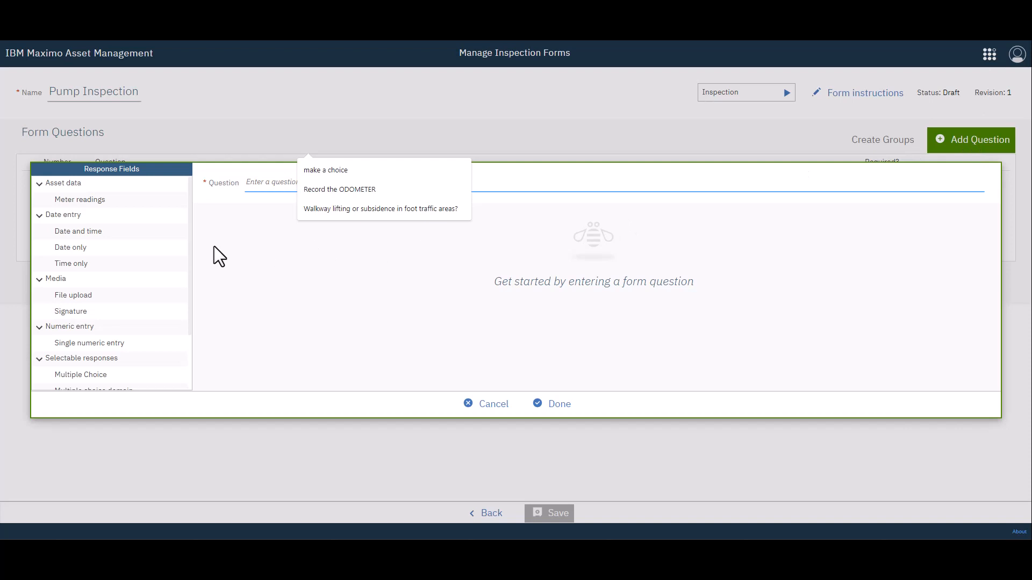
pyautogui.click(266, 230)
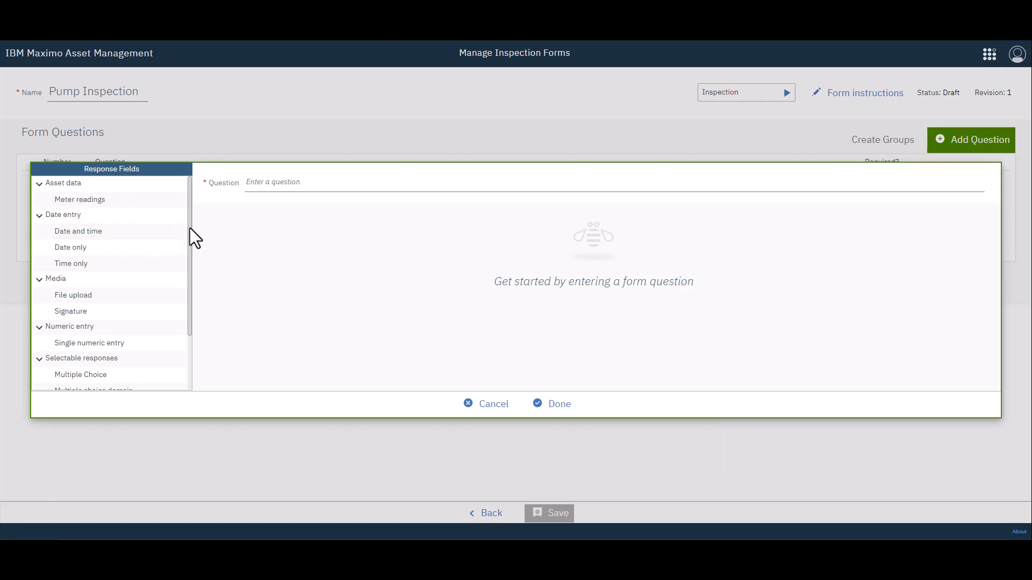
pyautogui.moveTo(189, 228); pyautogui.dragTo(189, 253)
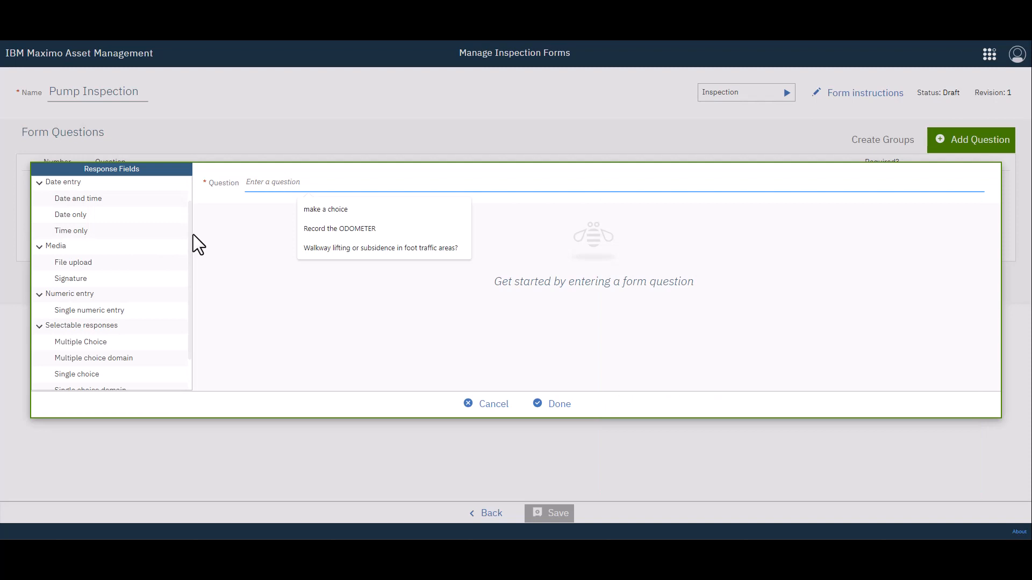
pyautogui.scroll(-1, 188, 242)
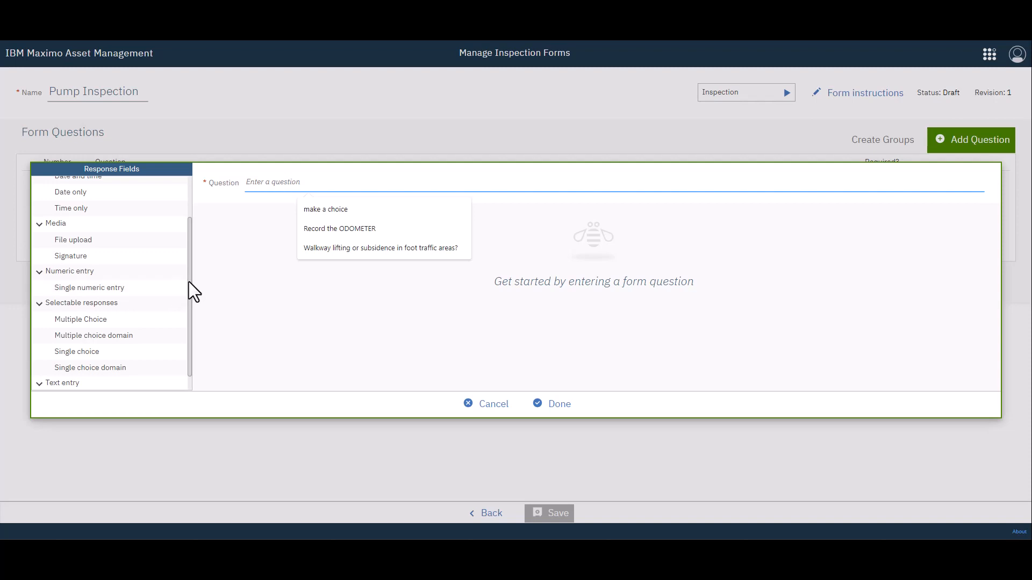
pyautogui.moveTo(191, 286); pyautogui.dragTo(192, 299)
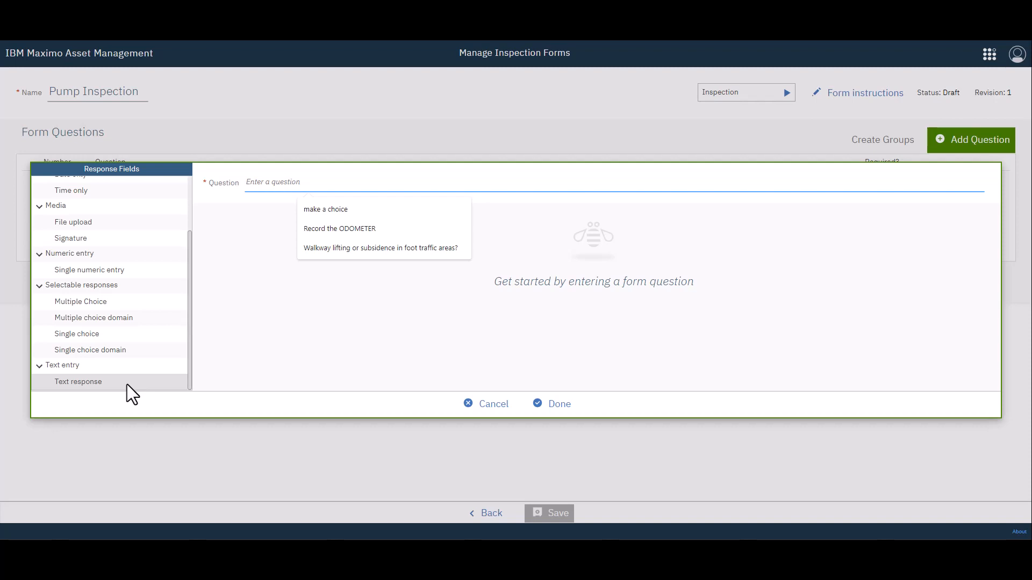
pyautogui.click(695, 288)
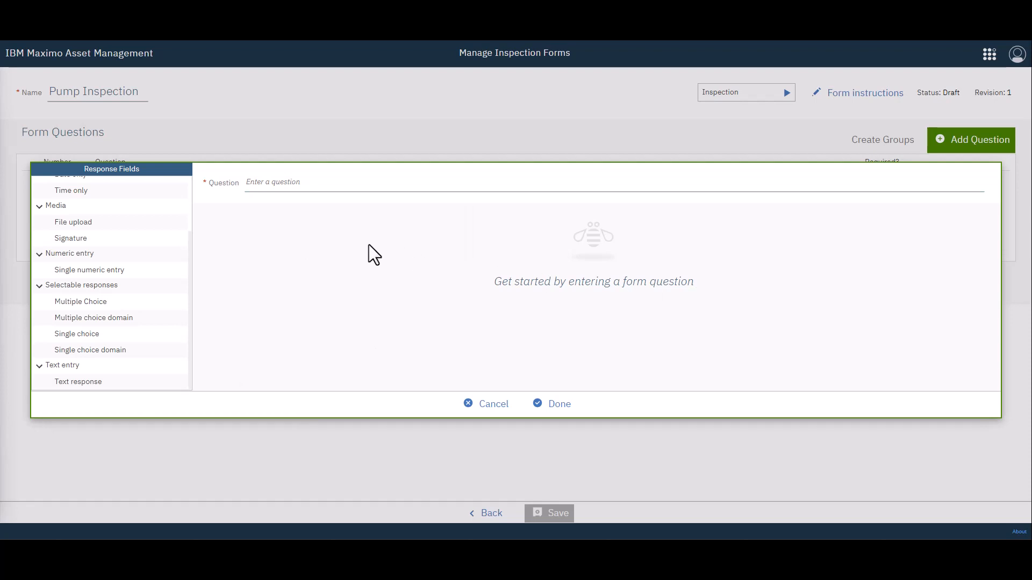
pyautogui.scroll(1, 122, 237)
pyautogui.scroll(1, 123, 237)
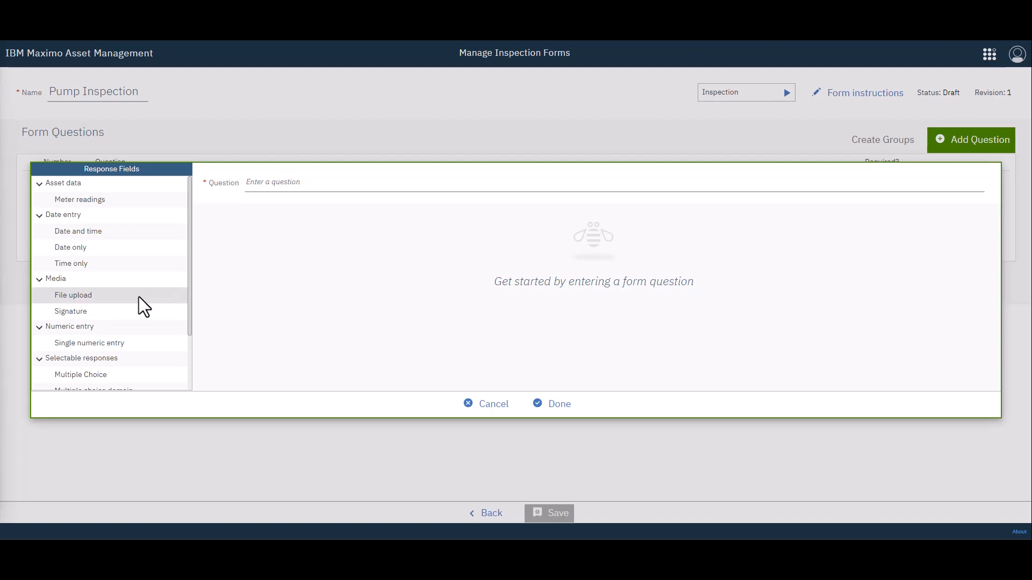
pyautogui.scroll(-3, 139, 297)
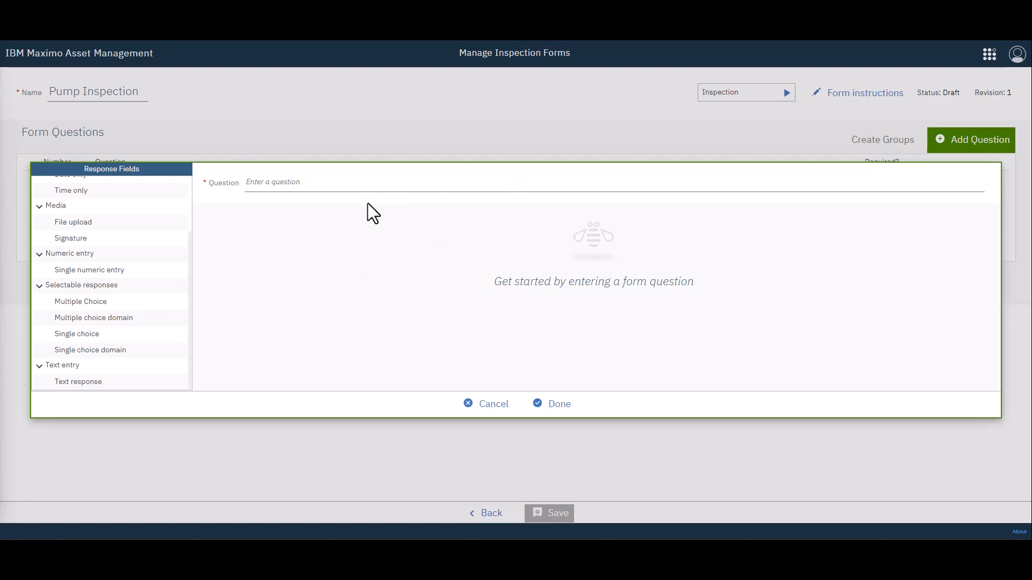
pyautogui.scroll(3, 150, 260)
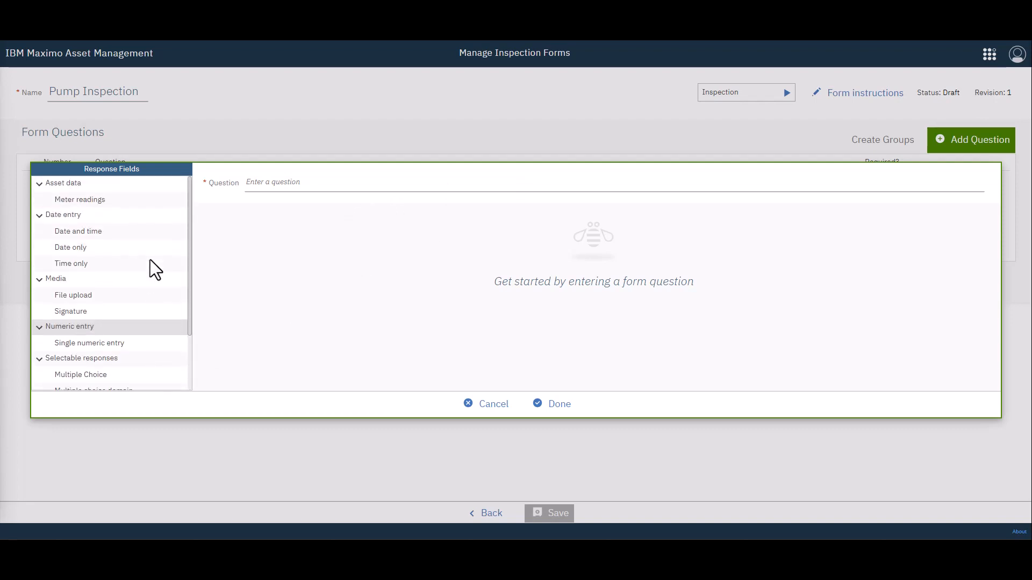
# - Add a Meter readings response field and word the question "Record a Meter Reading"
pyautogui.click(96, 201)
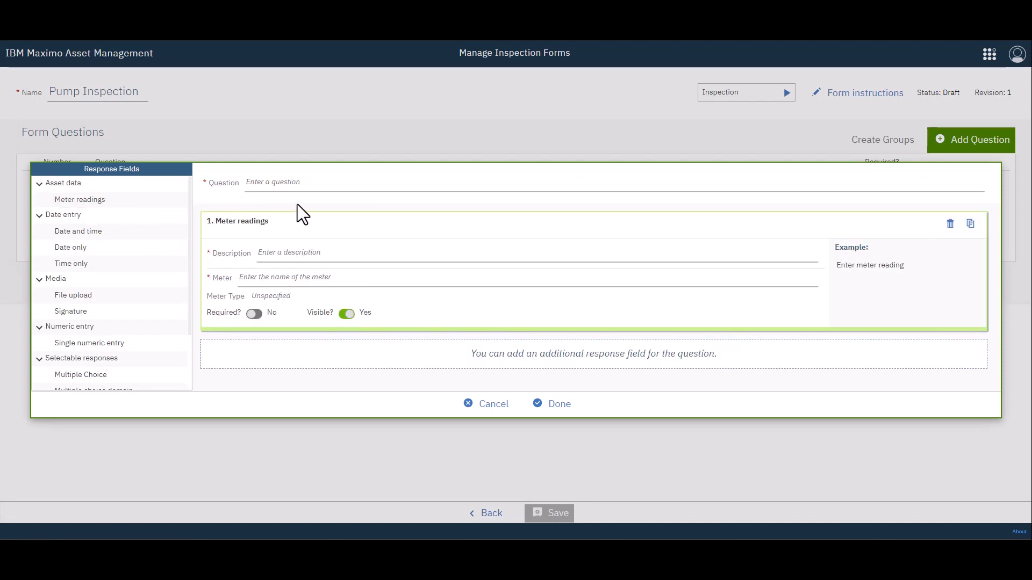
pyautogui.click(281, 181)
pyautogui.write('Re')
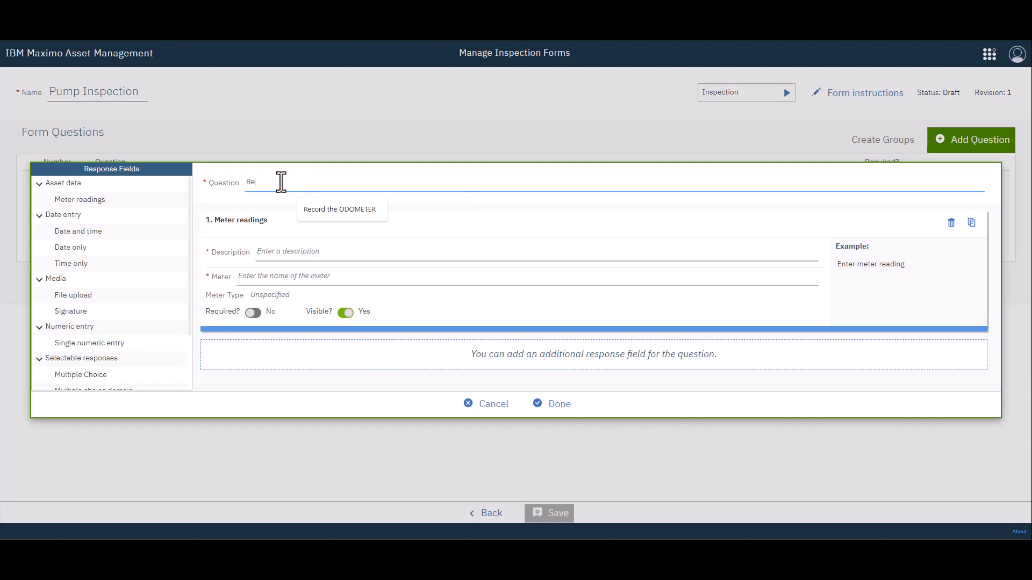
pyautogui.write('cord a Meter Reading')
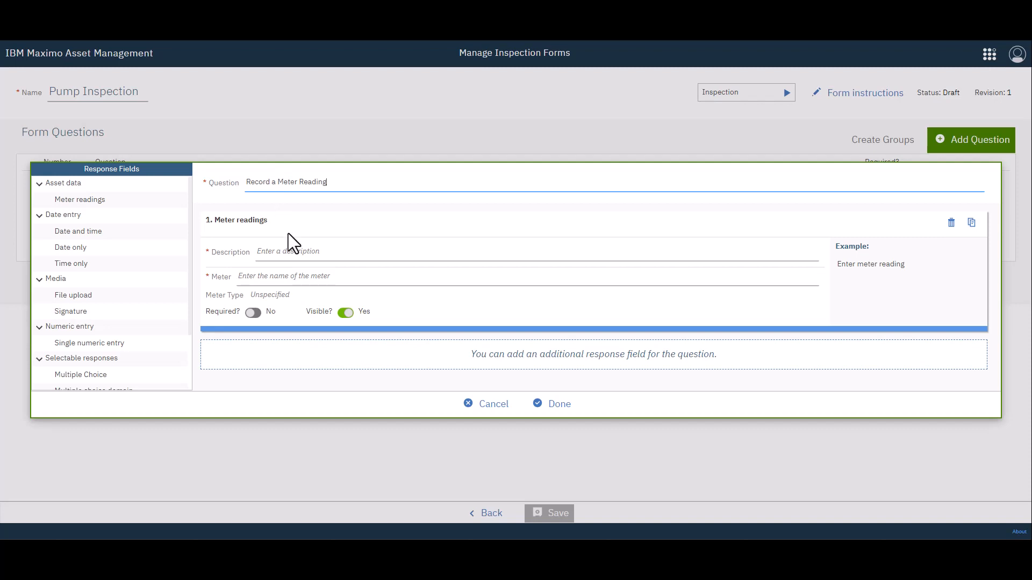
# - Describe the meter response as "Record the current Meter value", assign the RUNHOURS meter, and finish the question
pyautogui.click(285, 253)
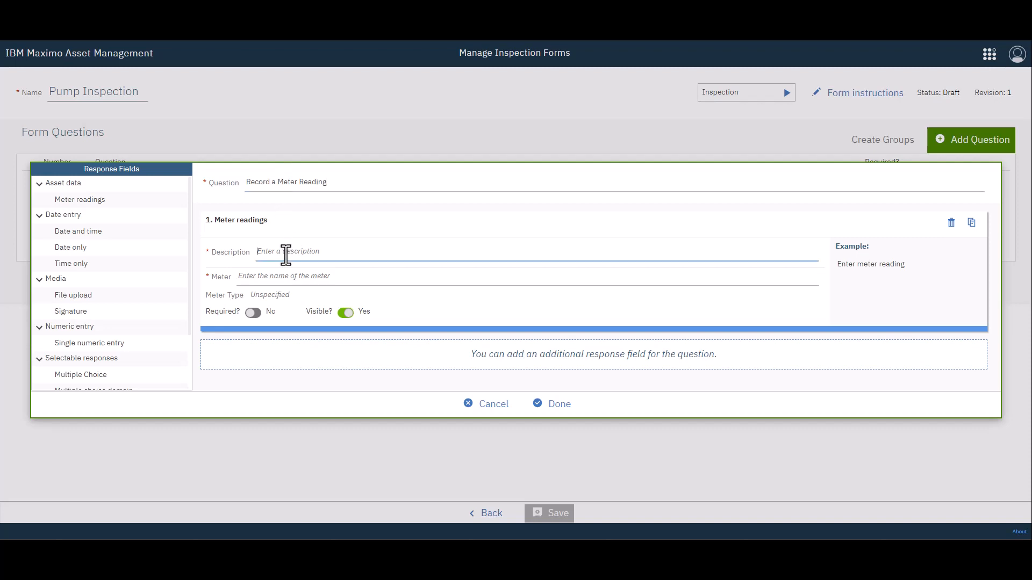
pyautogui.write('Record t')
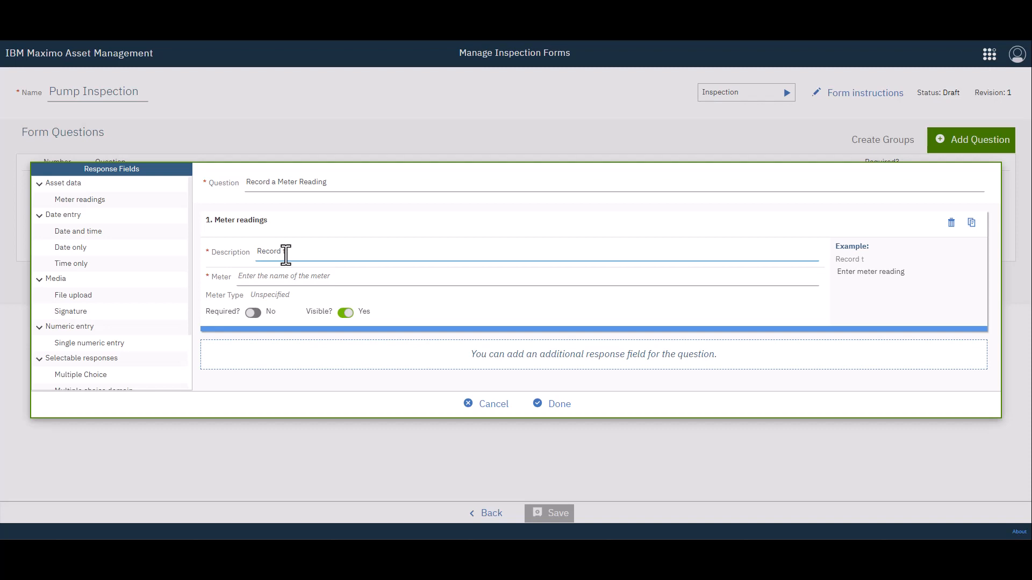
pyautogui.write('he current Meter value')
pyautogui.click(289, 278)
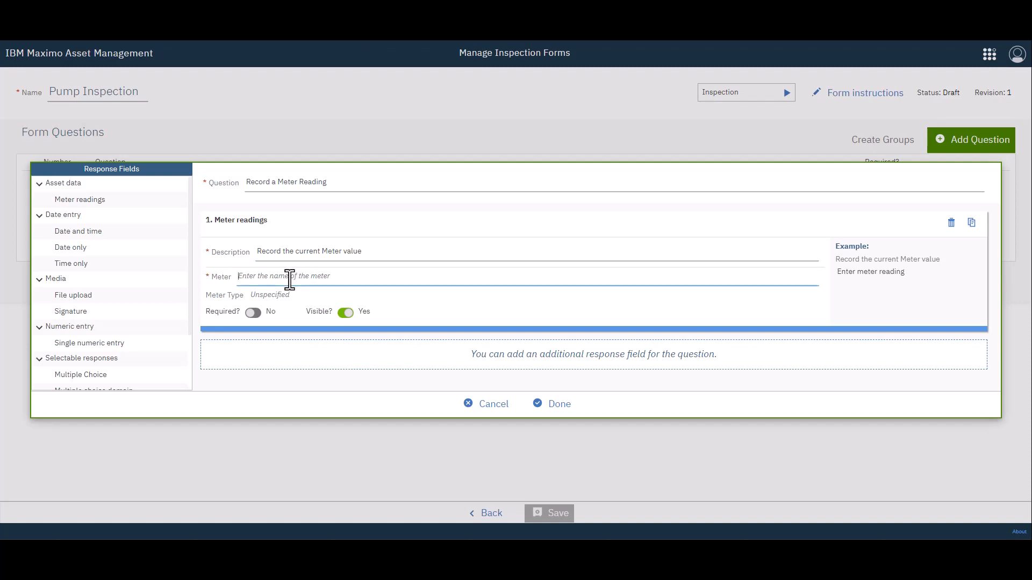
pyautogui.write('RUN')
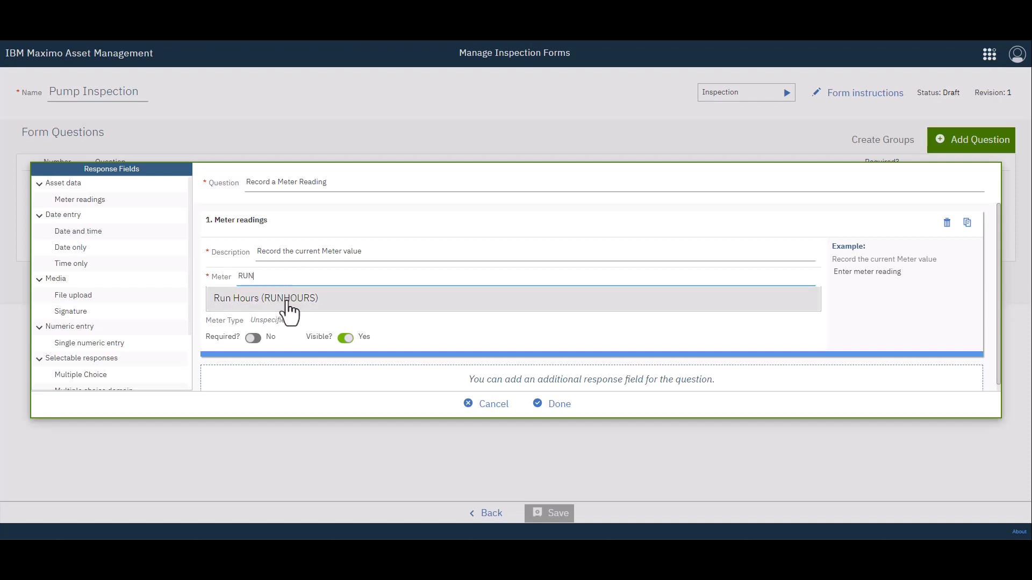
pyautogui.click(290, 299)
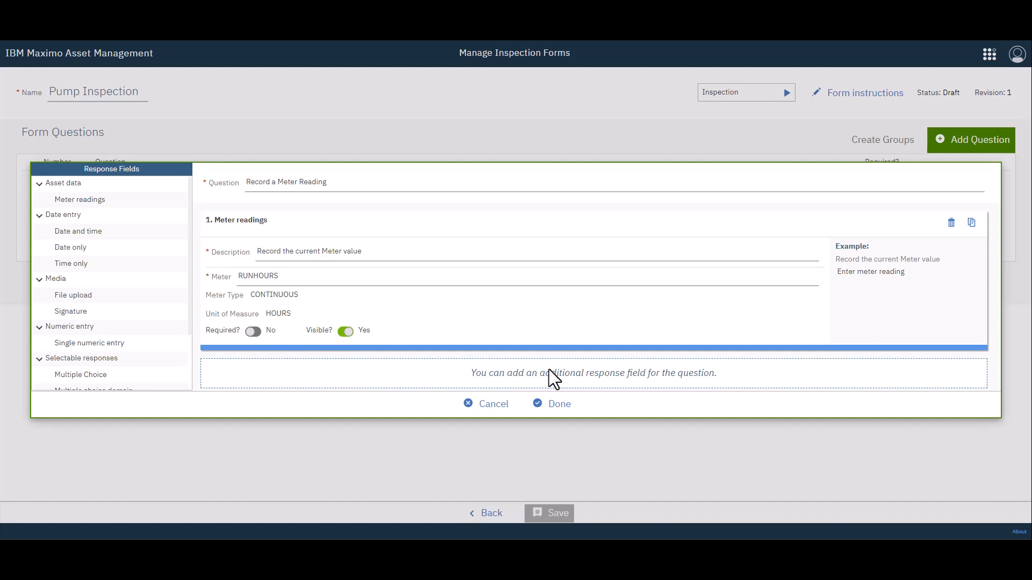
pyautogui.click(557, 415)
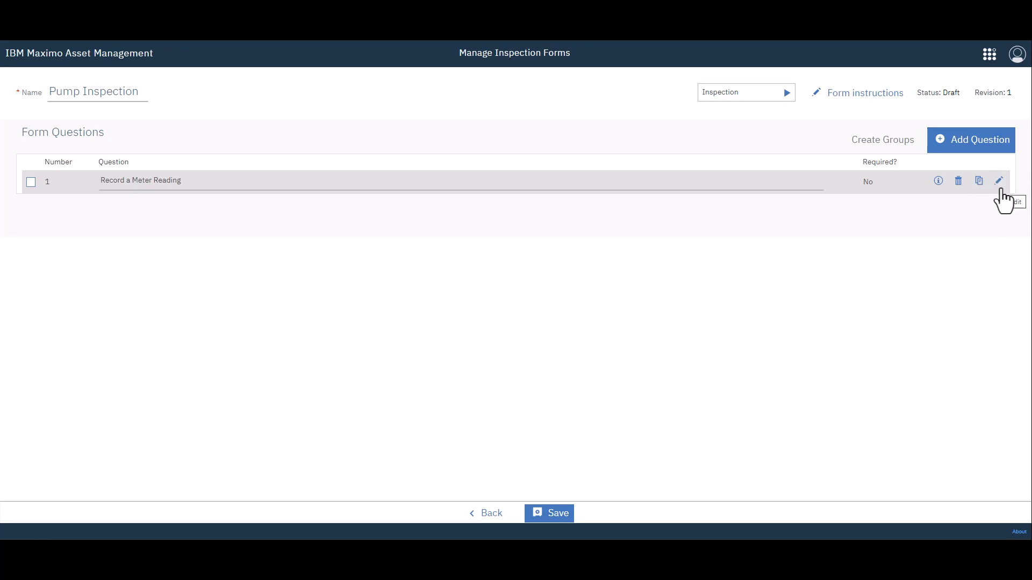
# - Add a second question with a File upload response field, worded "Take a picture and add the file here"
pyautogui.click(977, 150)
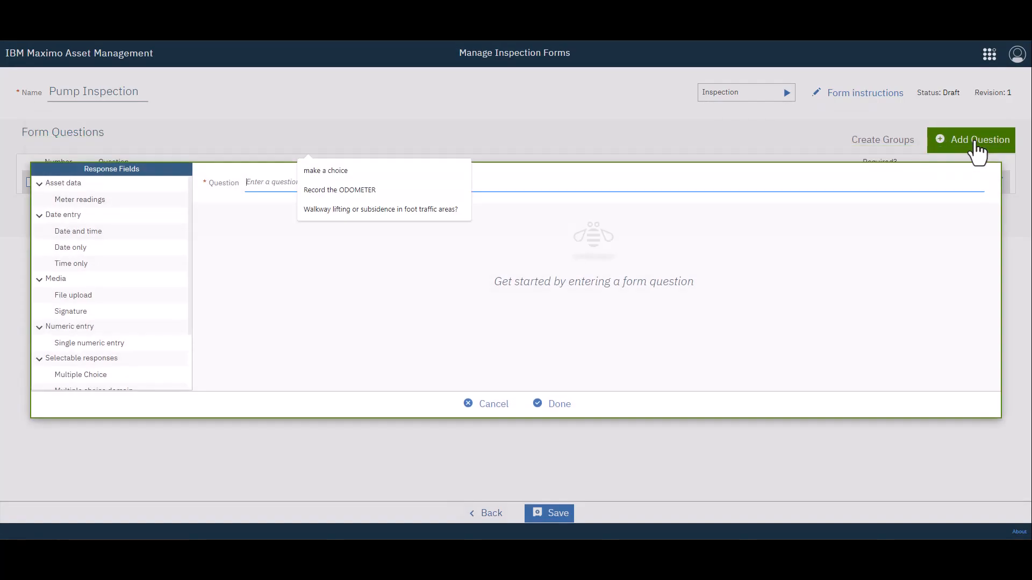
pyautogui.click(76, 295)
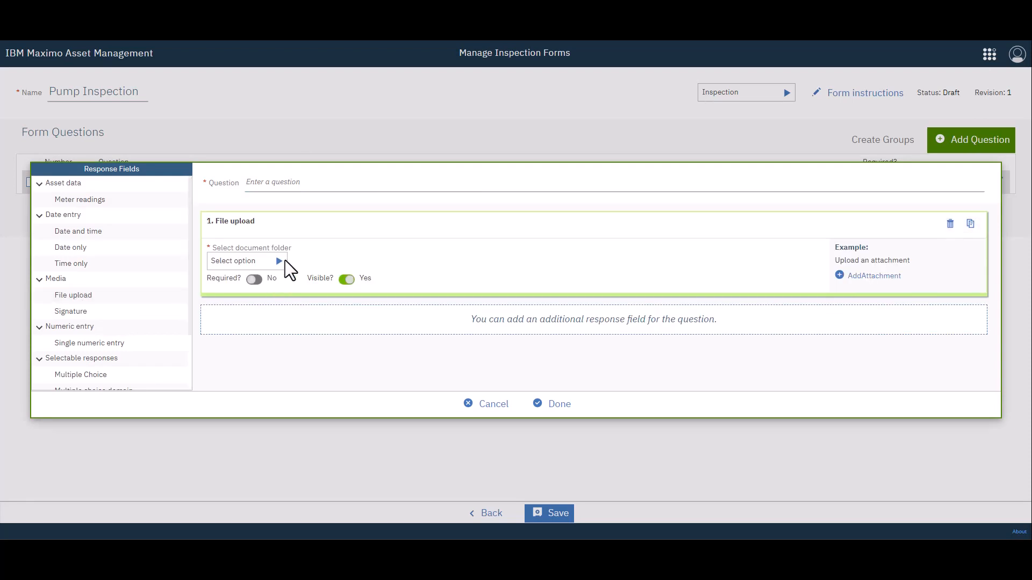
pyautogui.click(290, 182)
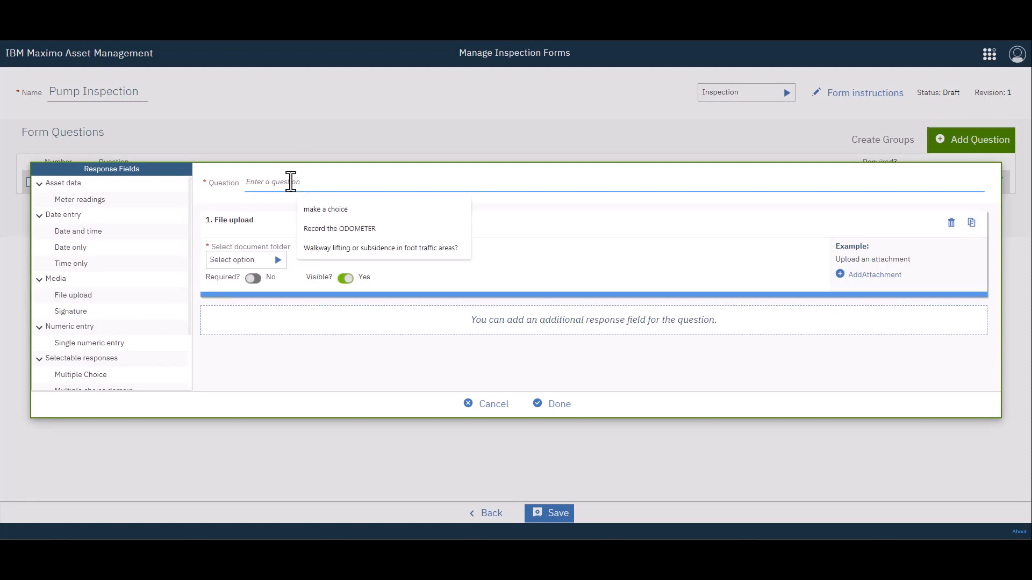
pyautogui.write('Take a pcicture')
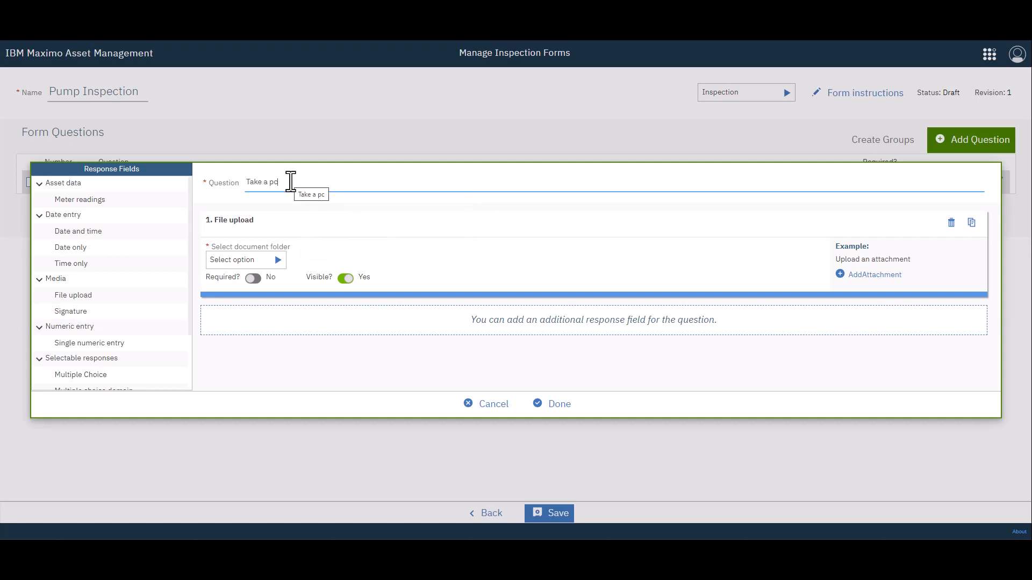
pyautogui.press('BackSpace')
pyautogui.press('BackSpace')
pyautogui.press('BackSpace')
pyautogui.press('BackSpace')
pyautogui.press('BackSpace')
pyautogui.press('BackSpace')
pyautogui.press('BackSpace')
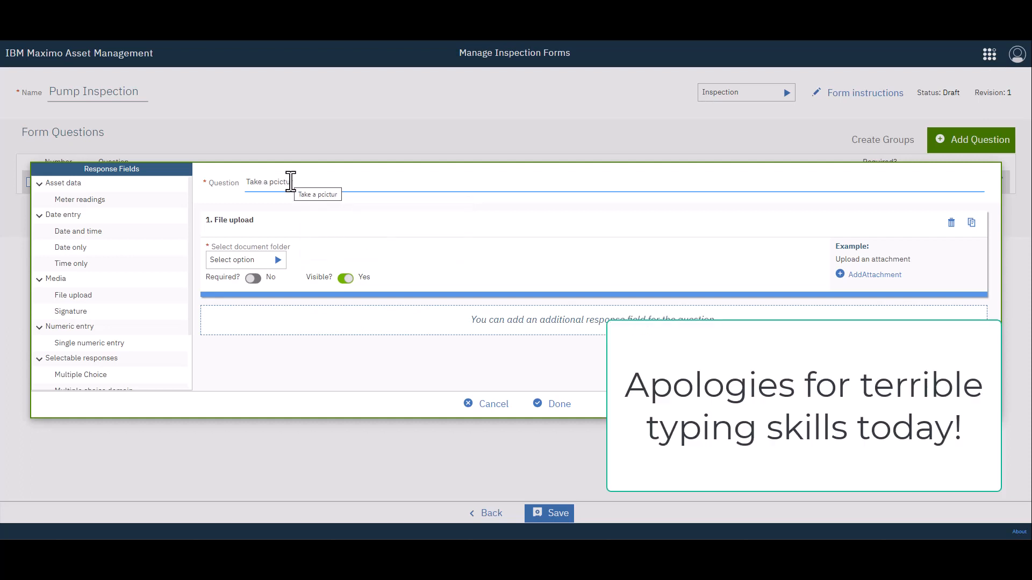
pyautogui.write('icture and')
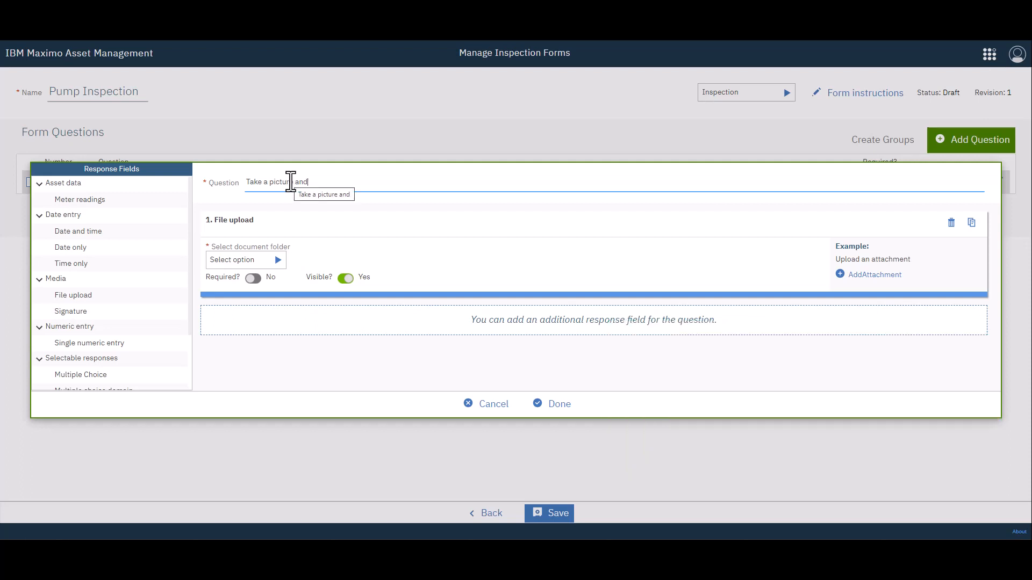
pyautogui.write(' add the file here')
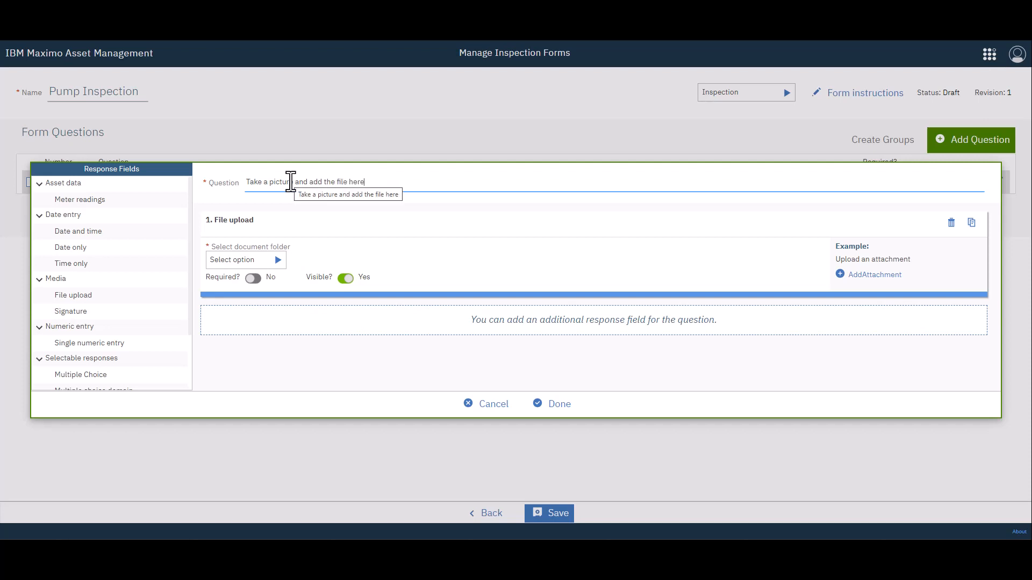
# - Set the file upload's document folder to Attachments and finish the question
pyautogui.click(279, 261)
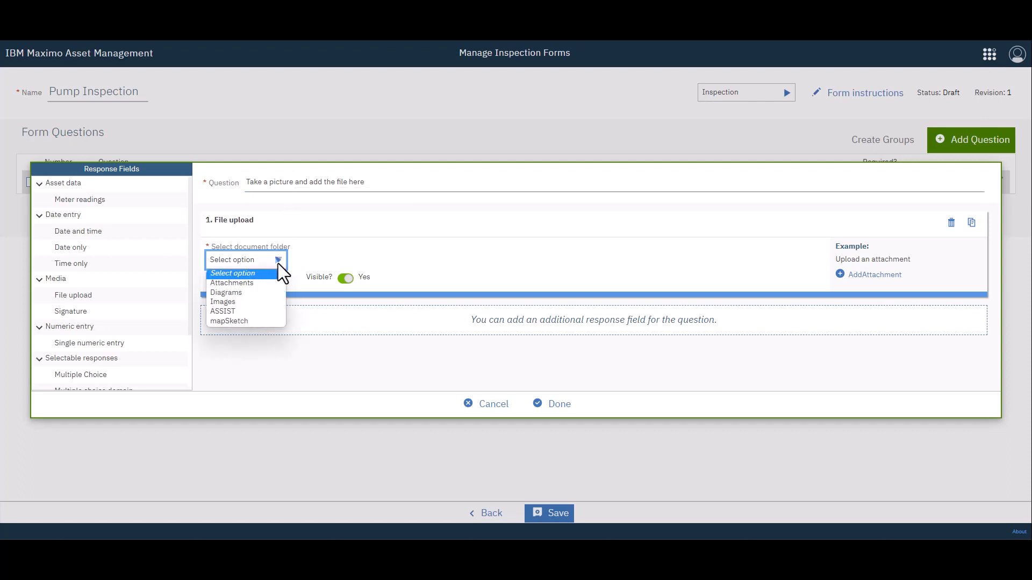
pyautogui.click(257, 285)
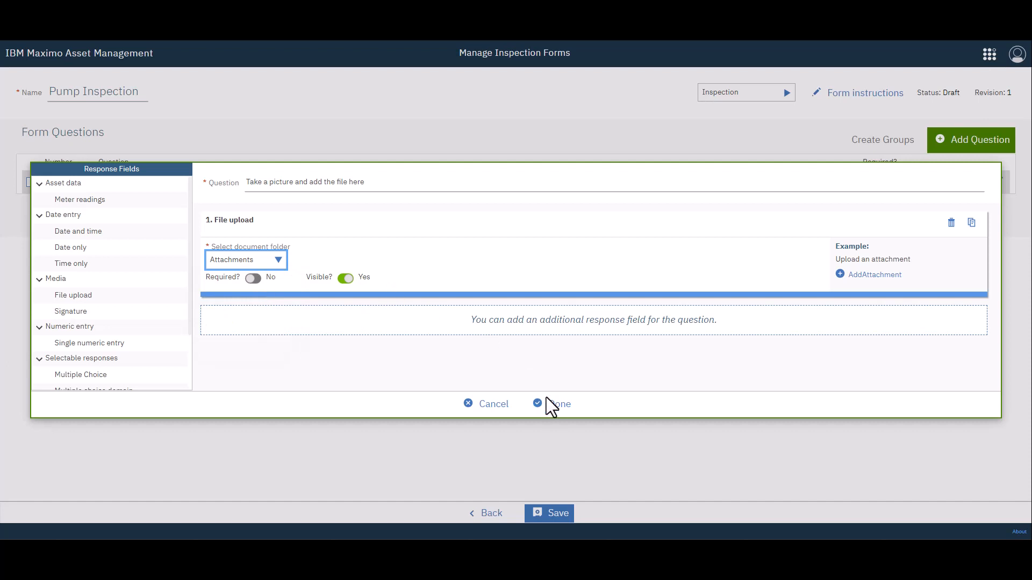
pyautogui.click(553, 408)
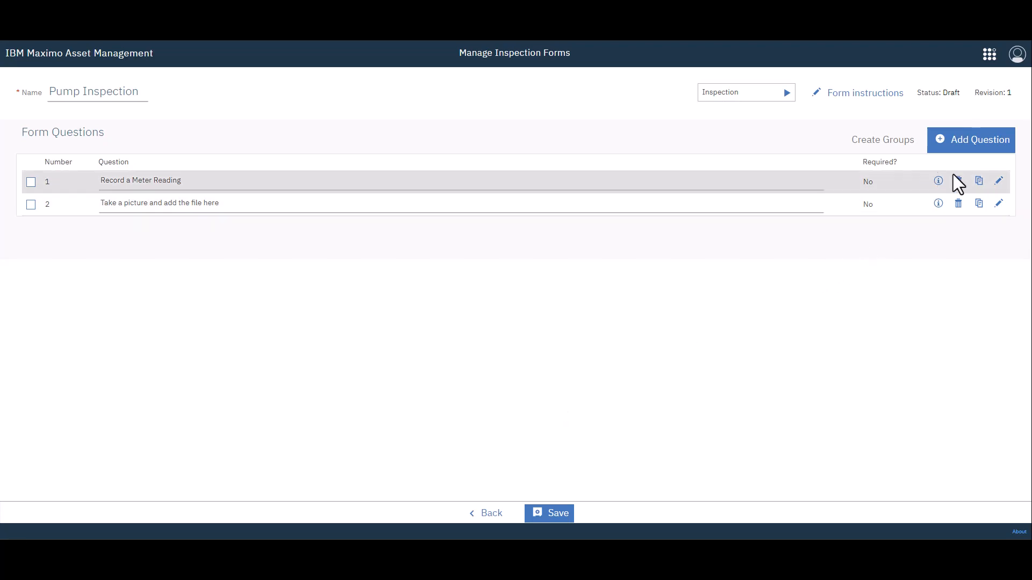
# - Add a third question with a Single choice response, worded "What is the condition of the equipment/" and described as "Select a value"
pyautogui.click(961, 146)
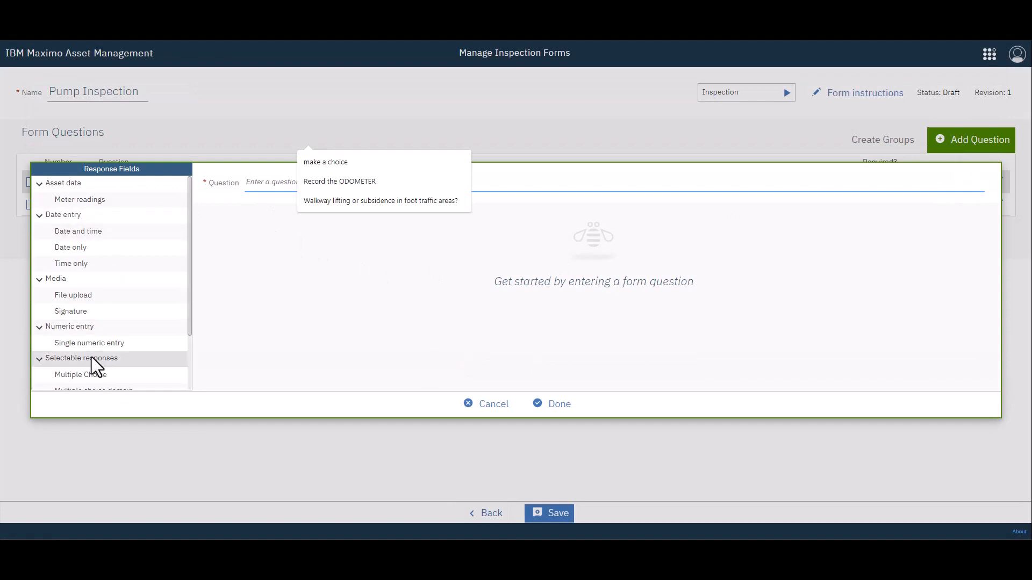
pyautogui.scroll(-1, 87, 350)
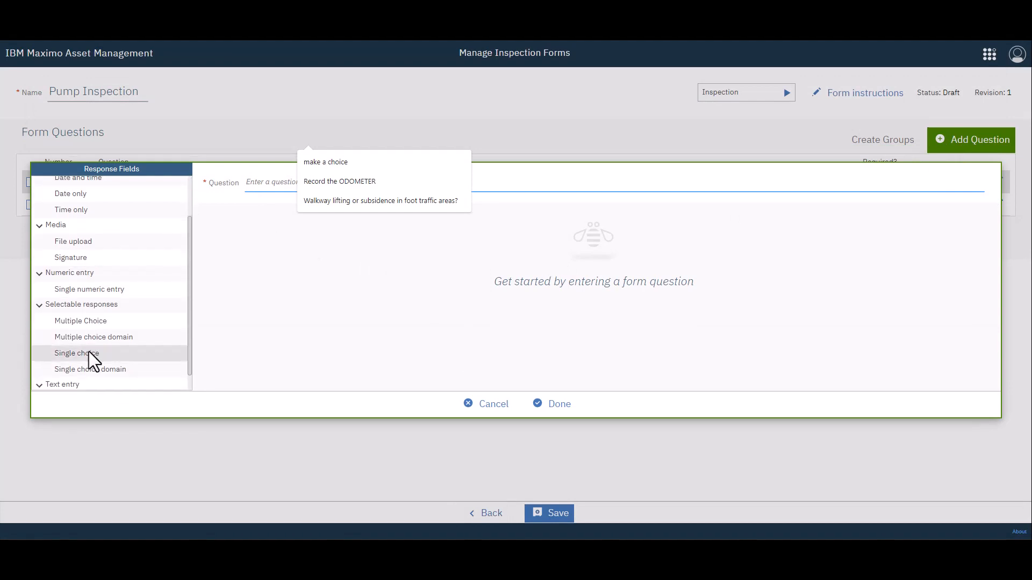
pyautogui.click(88, 352)
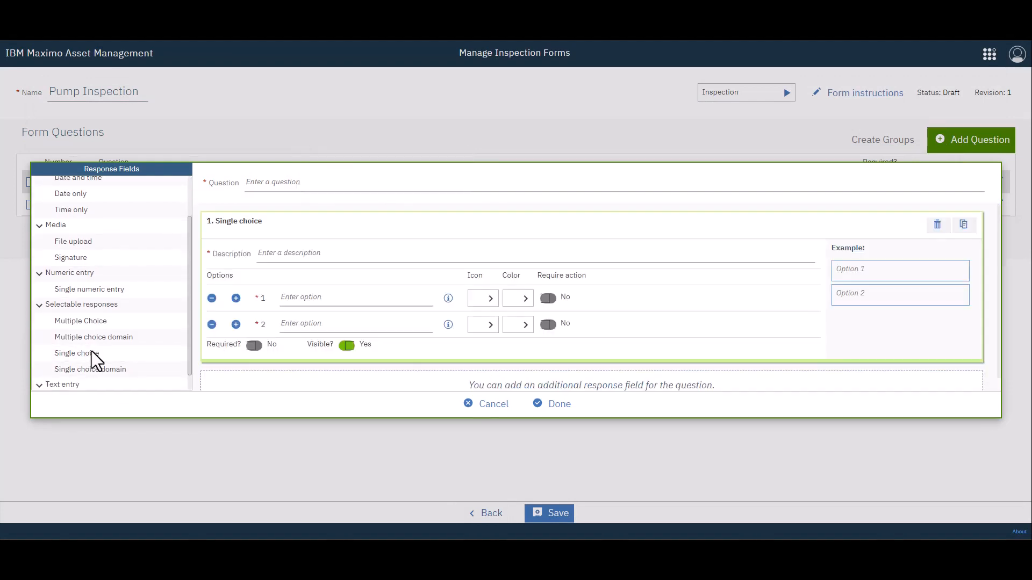
pyautogui.click(262, 186)
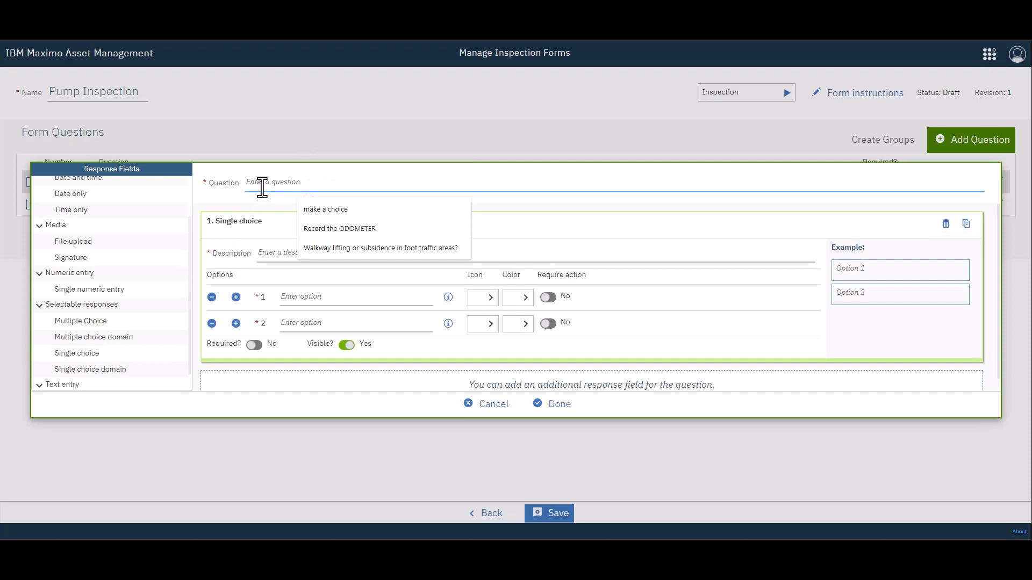
pyautogui.write('What is the con')
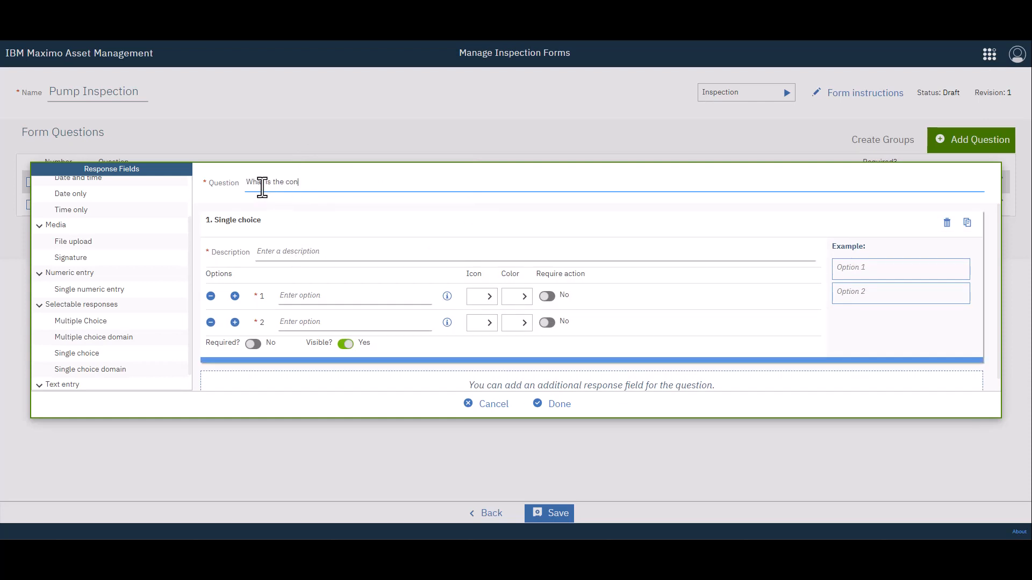
pyautogui.write('dition of the equipment/')
pyautogui.click(294, 251)
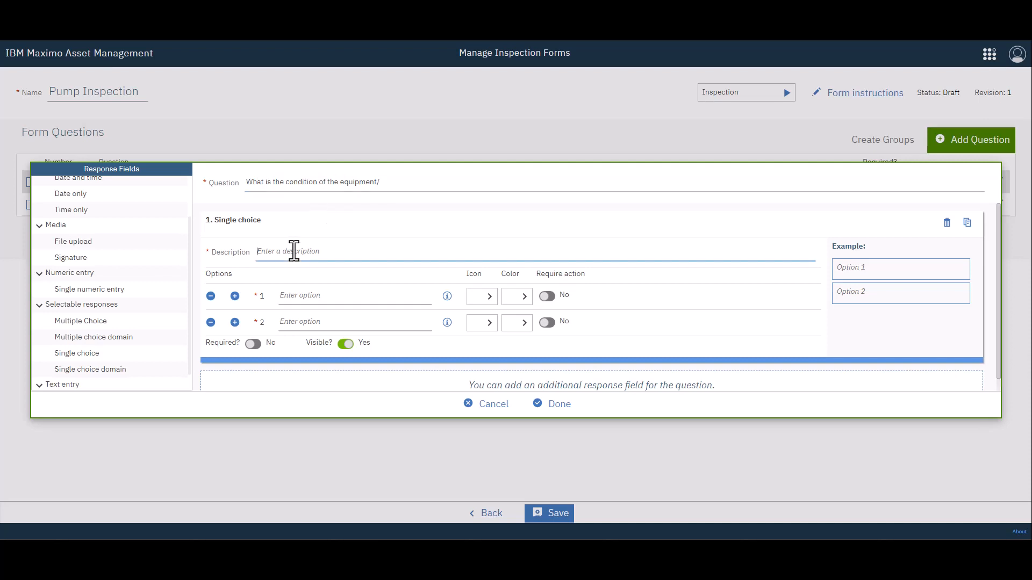
pyautogui.write('Select a value')
# - Define the first choice option as "Good" with a thumbs-up icon and a green color
pyautogui.click(339, 299)
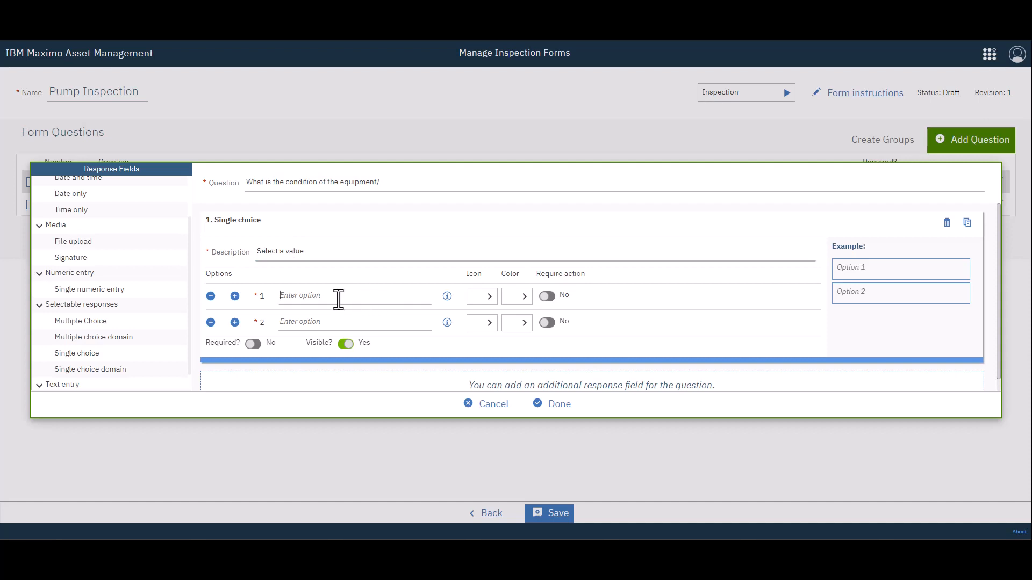
pyautogui.write('Good')
pyautogui.click(489, 298)
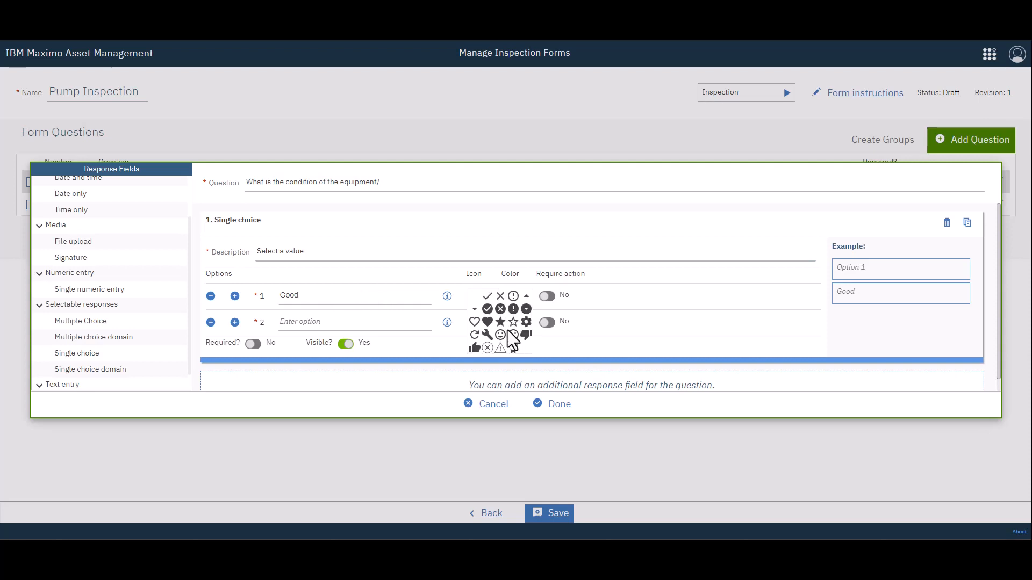
pyautogui.click(474, 348)
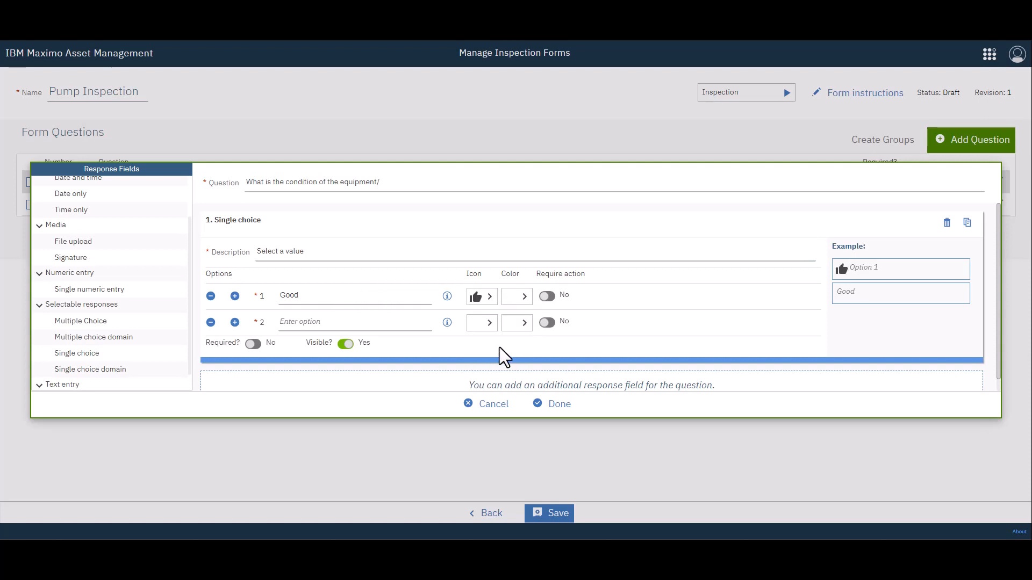
pyautogui.click(524, 297)
pyautogui.click(549, 295)
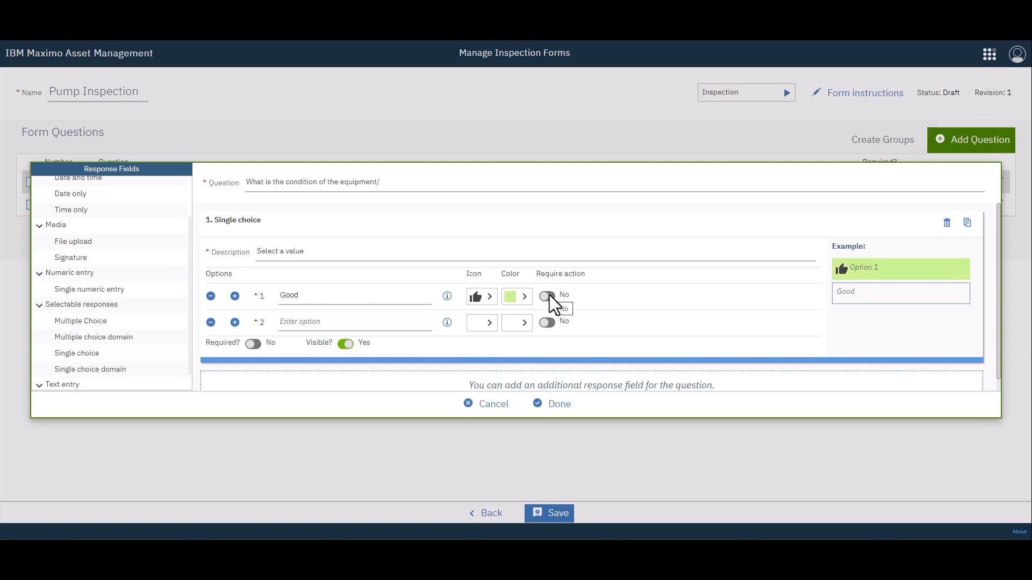
# - Define the second choice option as "Bad" with a thumbs-down icon and a pink color, and finish the question
pyautogui.click(322, 325)
pyautogui.write('Bad')
pyautogui.click(489, 323)
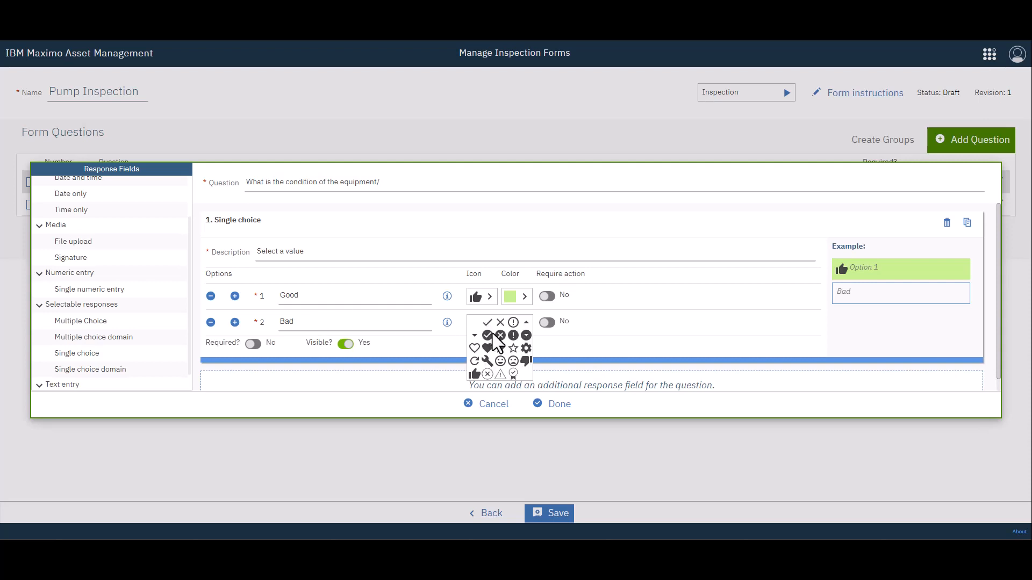
pyautogui.click(526, 361)
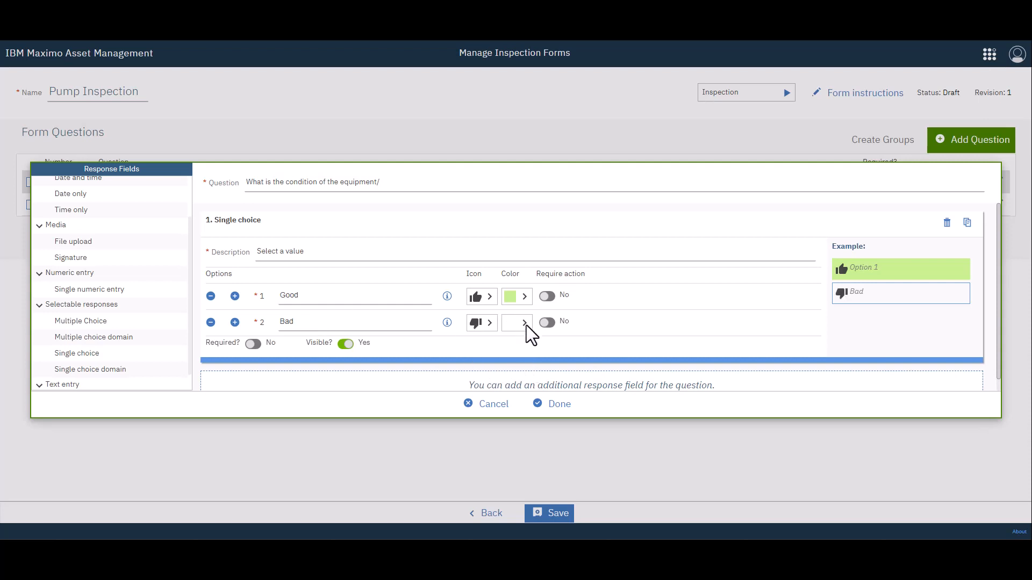
pyautogui.click(525, 324)
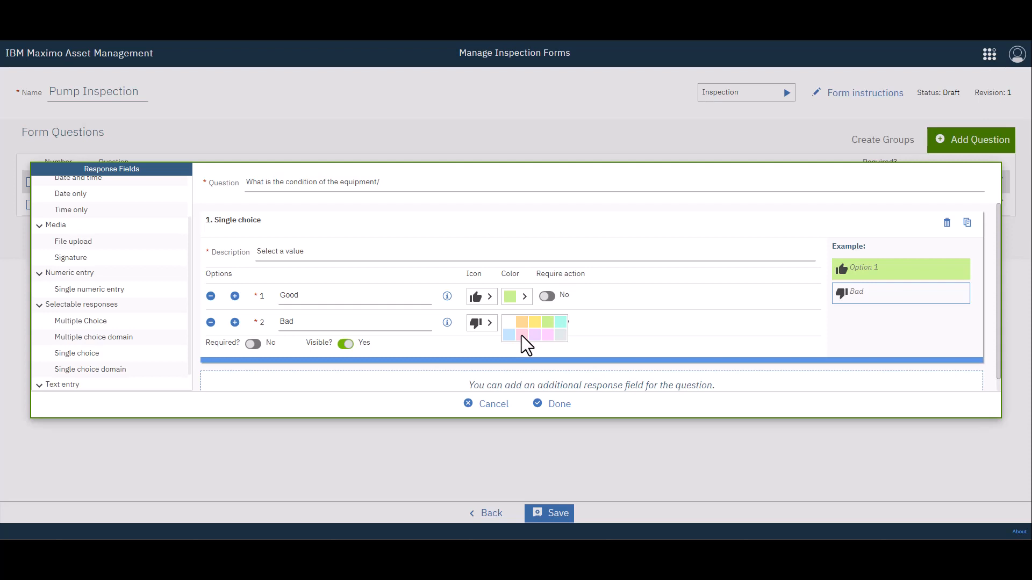
pyautogui.click(521, 335)
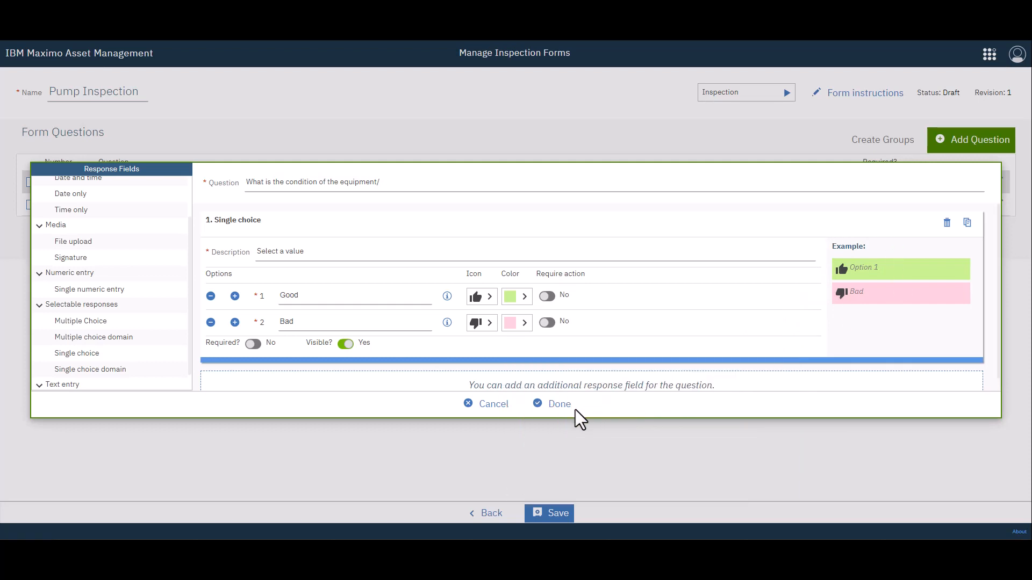
pyautogui.click(559, 404)
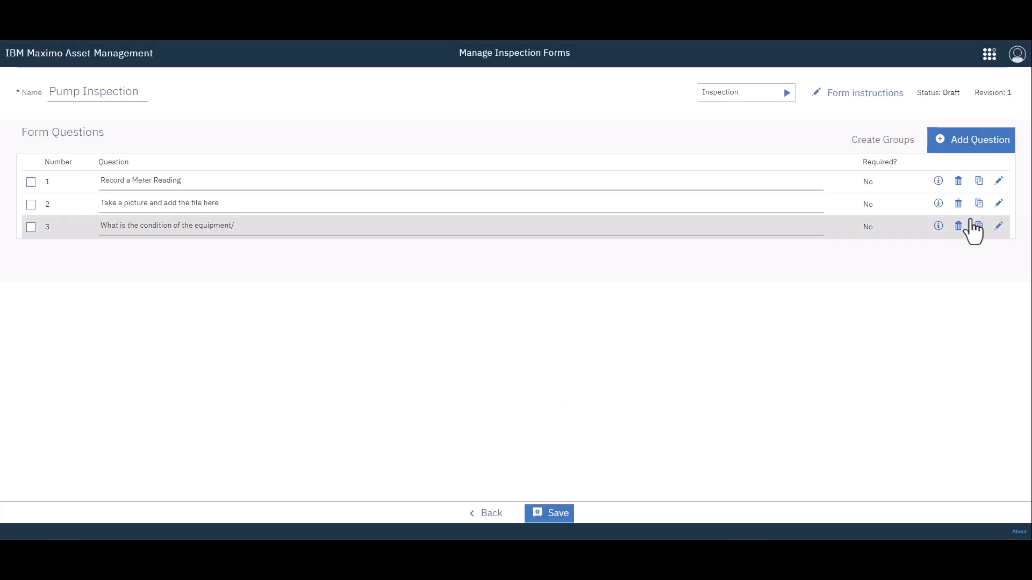
# - Add a fourth question with a Text response field, worded "Text response"
pyautogui.click(972, 144)
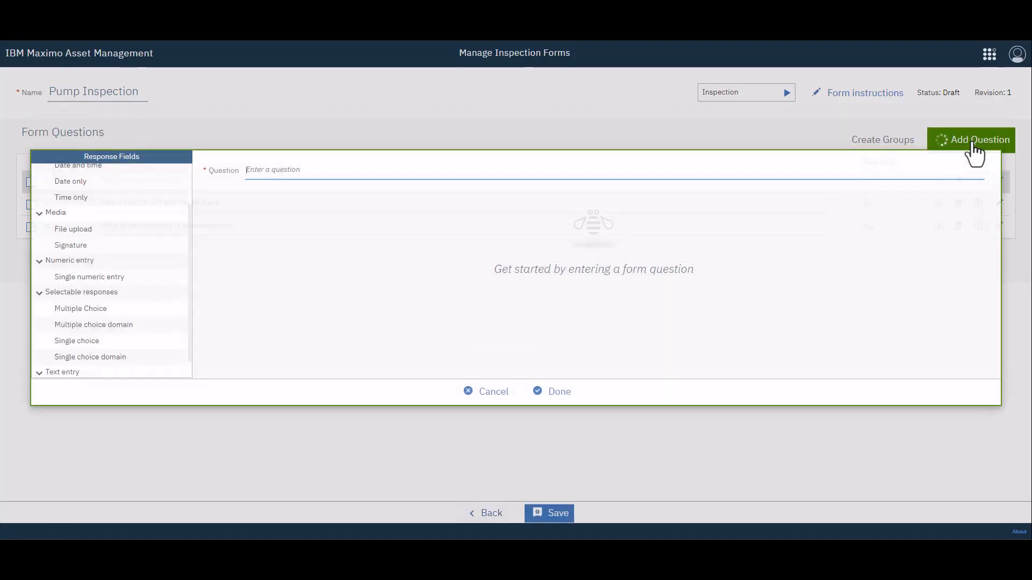
pyautogui.scroll(-1, 139, 350)
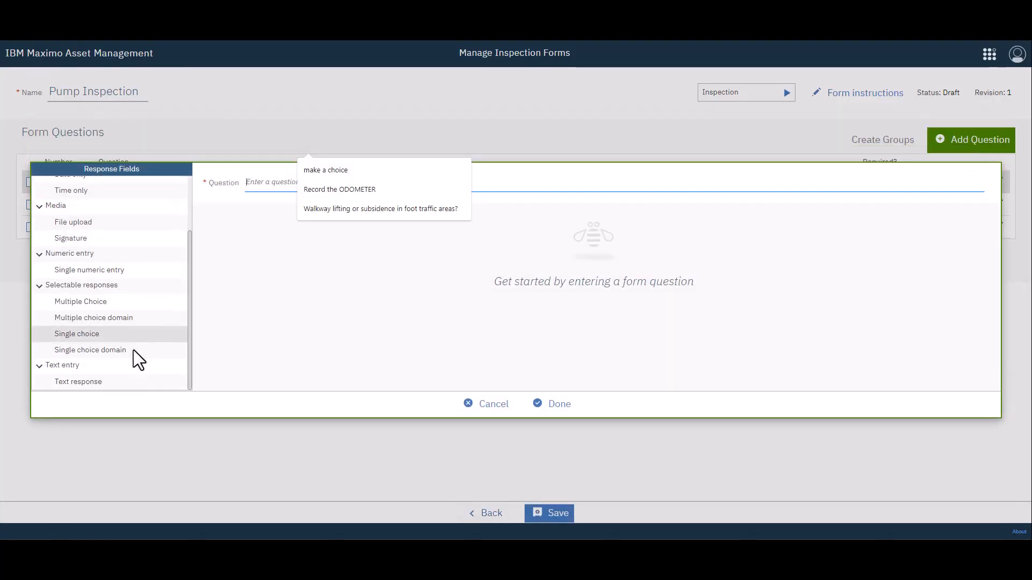
pyautogui.click(89, 382)
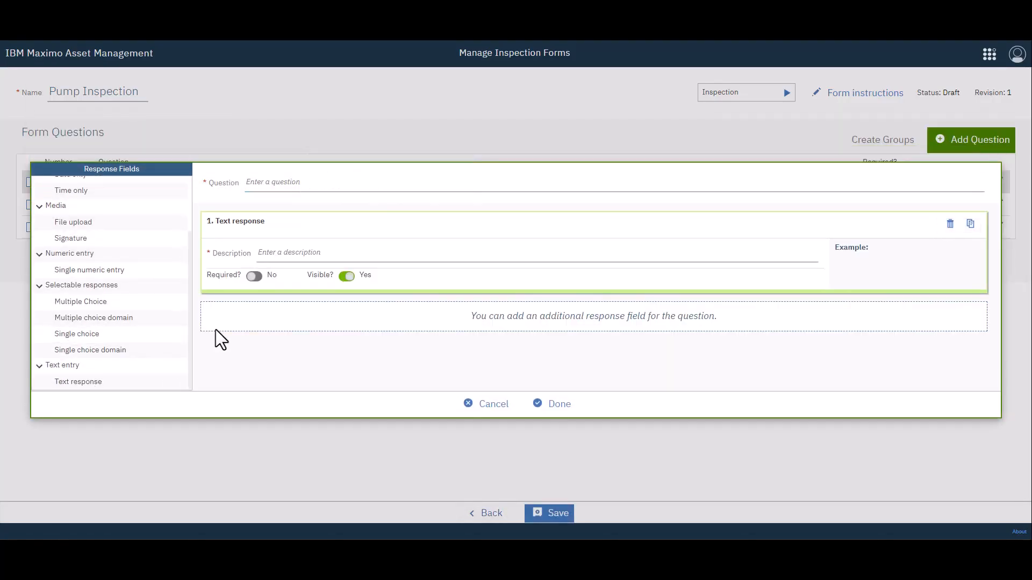
pyautogui.click(285, 183)
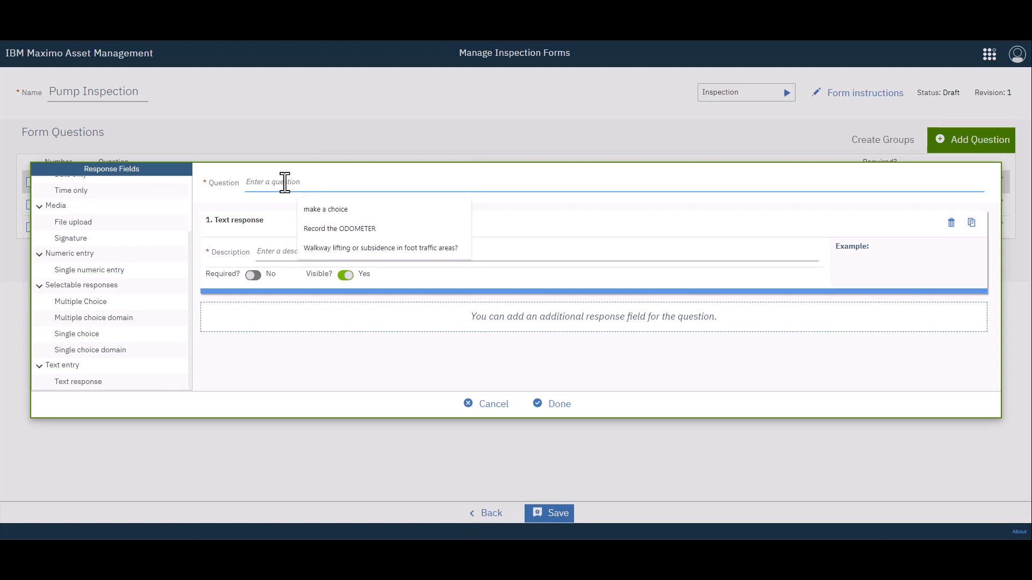
pyautogui.write('Text respons')
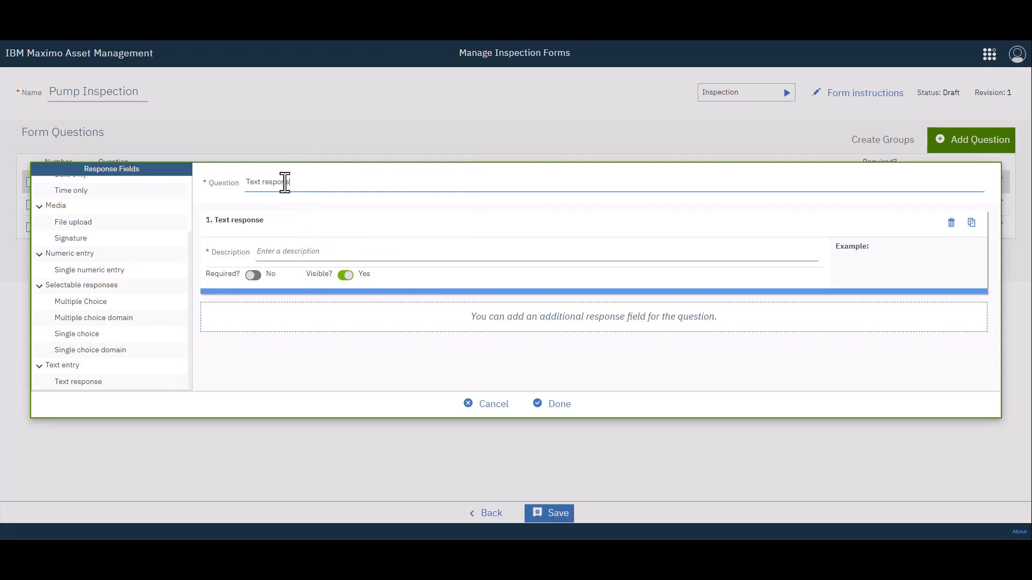
pyautogui.write('e')
# - Describe the text response as "What else do we need to know?" and finish the question
pyautogui.click(275, 253)
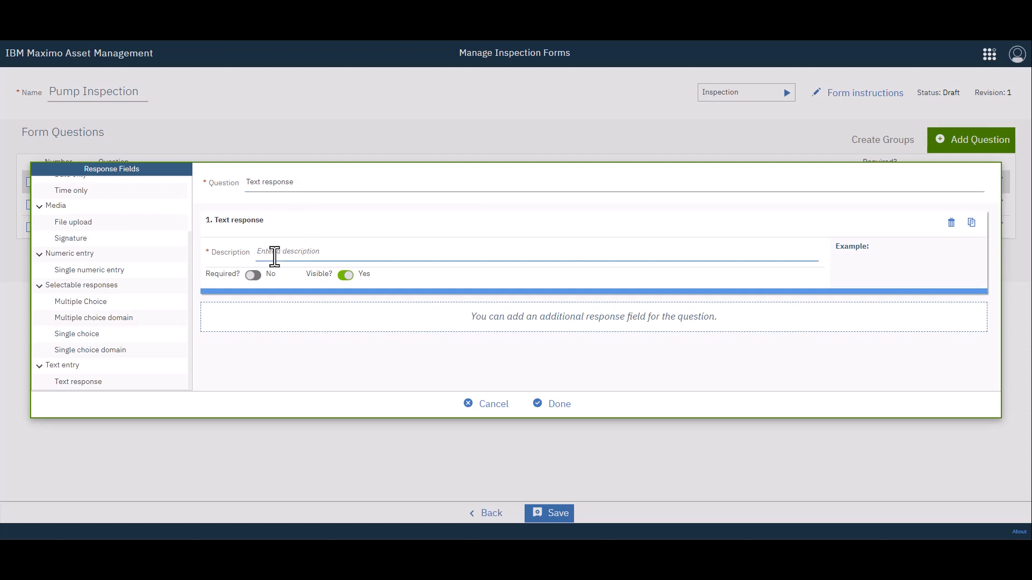
pyautogui.write('What else do we need to know?')
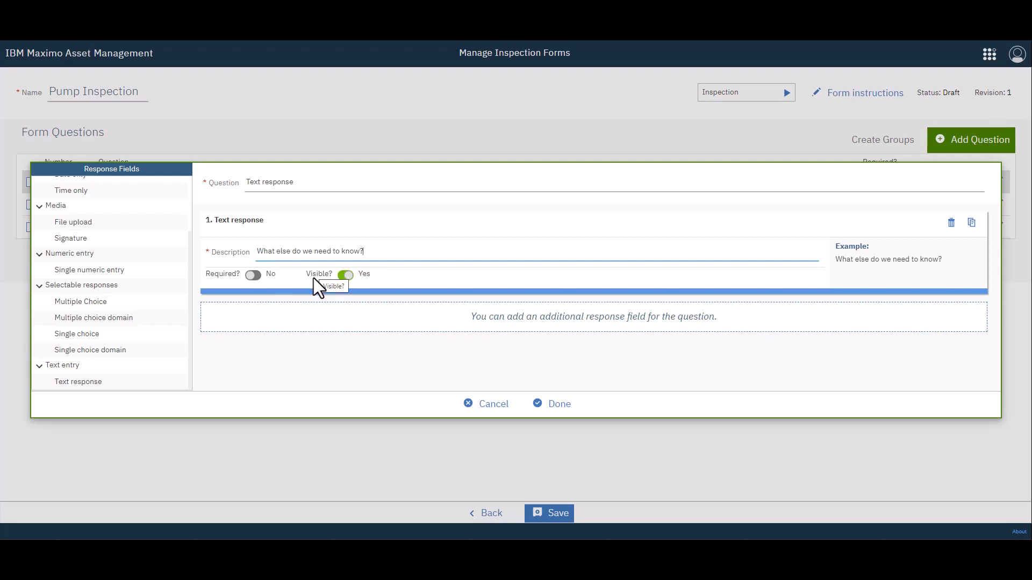
pyautogui.click(558, 409)
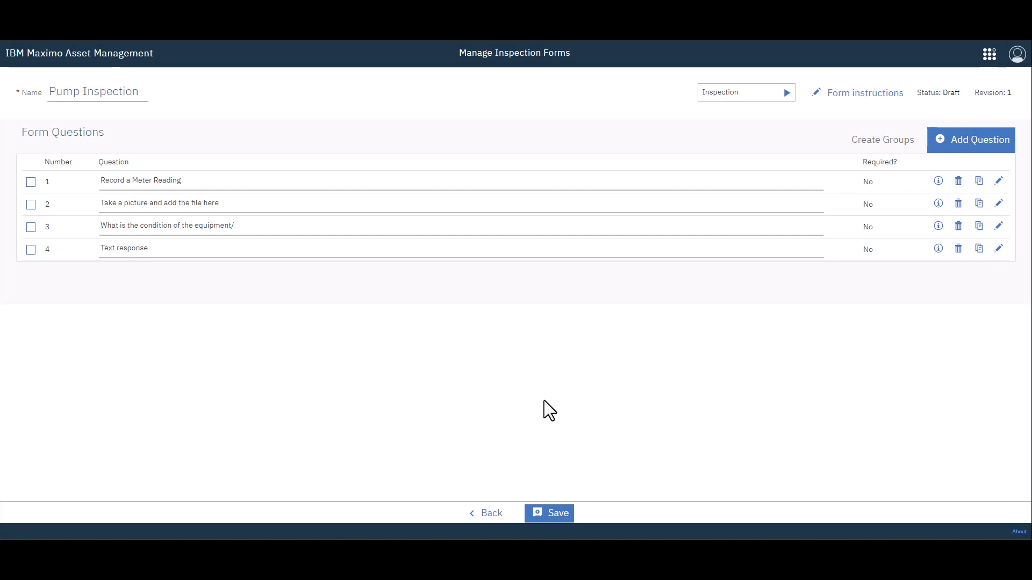
# - Save the Pump Inspection form and change revision 1 from Draft to Active, returning to the form library
pyautogui.click(550, 515)
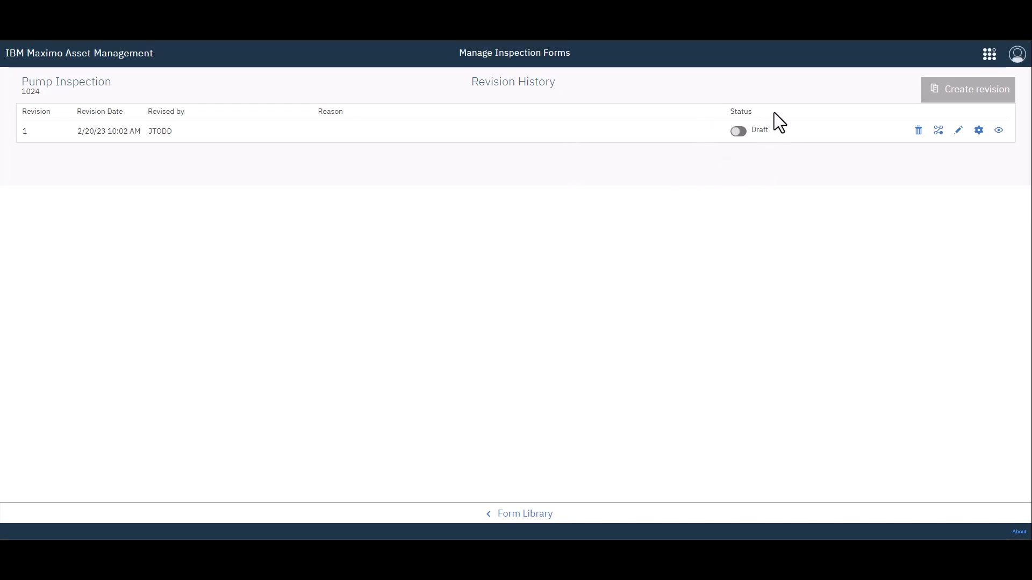
pyautogui.click(739, 131)
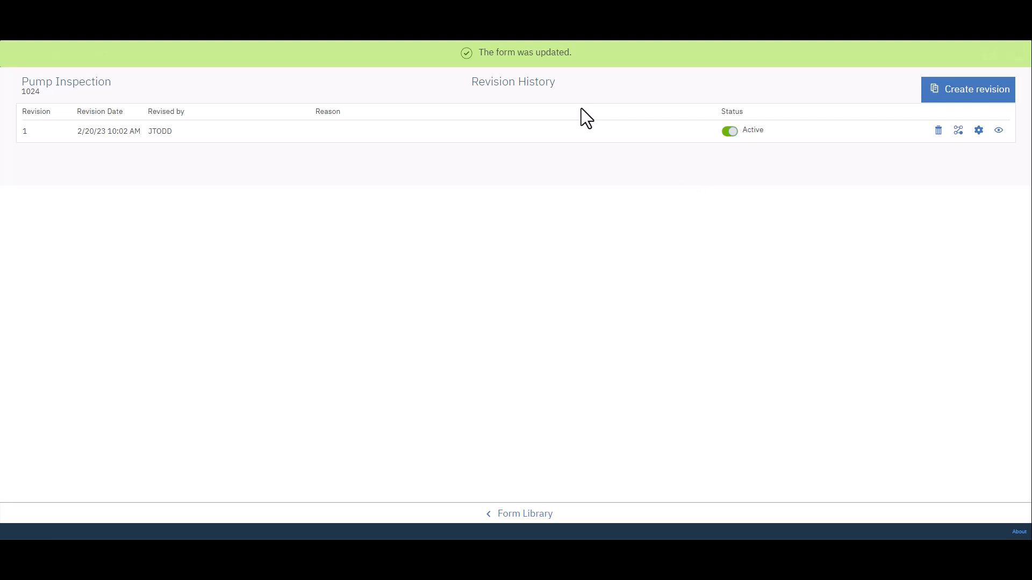
pyautogui.click(519, 517)
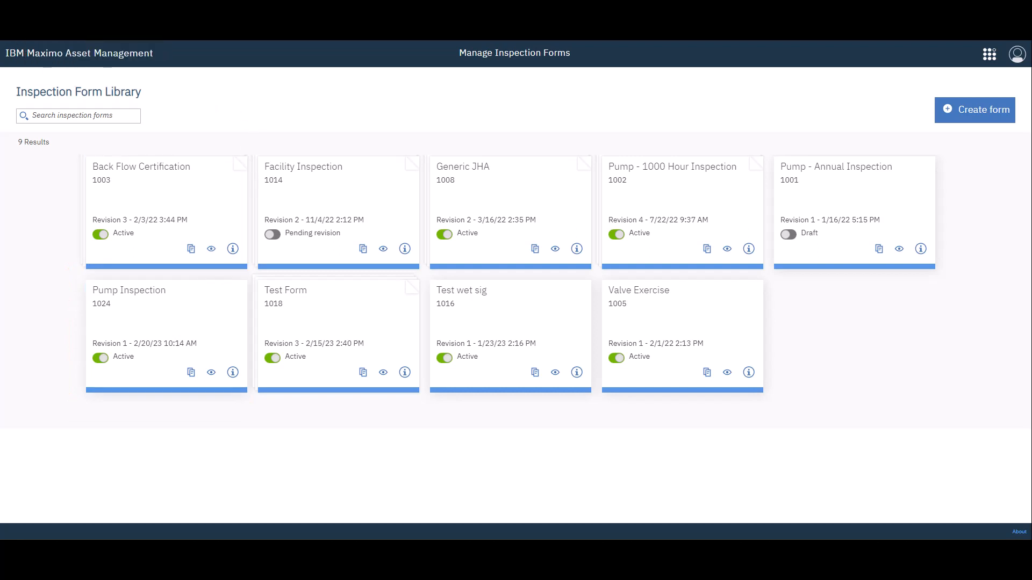
# - Open the vertical pump asset 10021 in Assets and associate inspection form 1024, Pump Inspection, with it
pyautogui.click(15, 30)
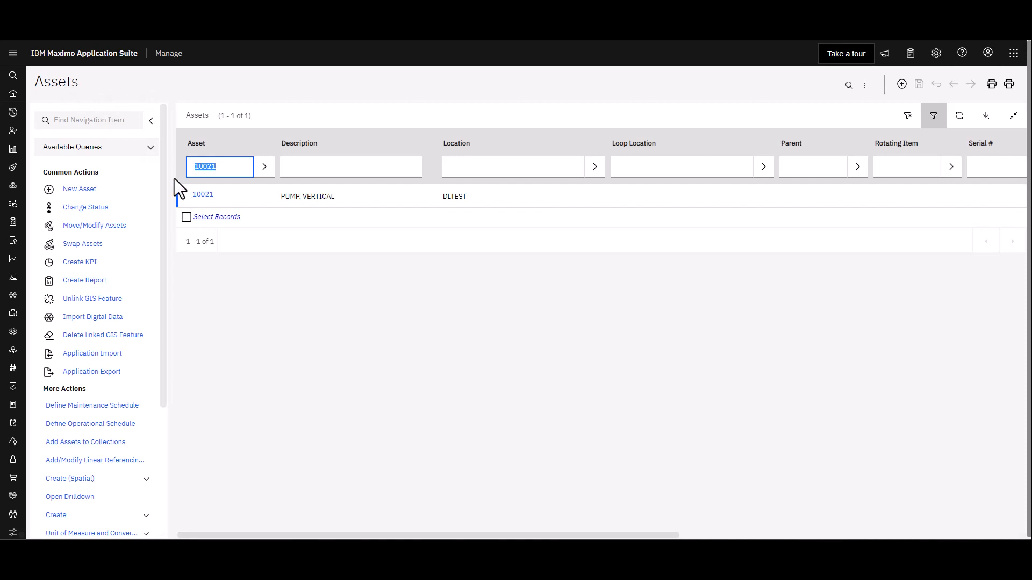
pyautogui.click(206, 197)
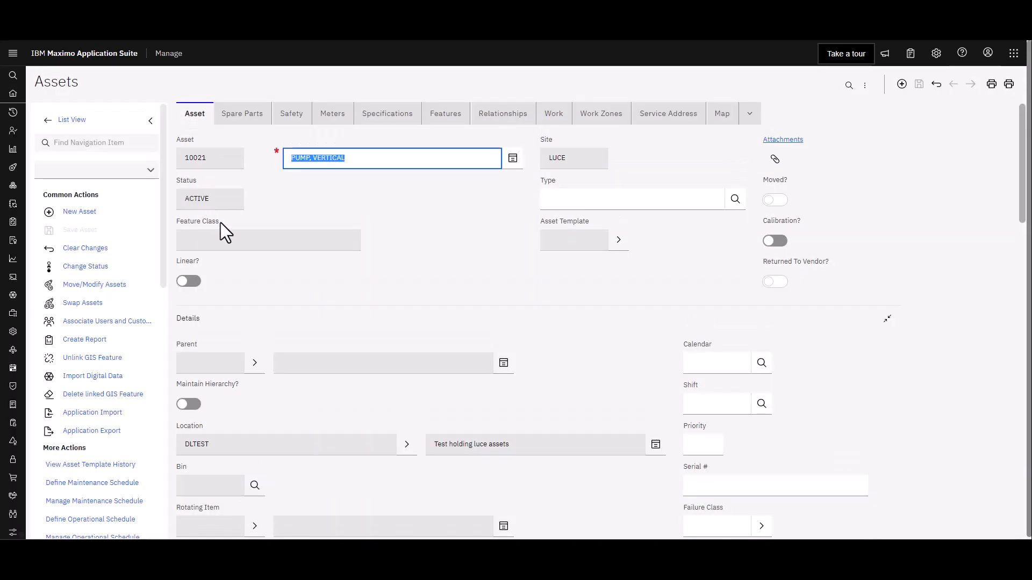
pyautogui.scroll(-3, 144, 368)
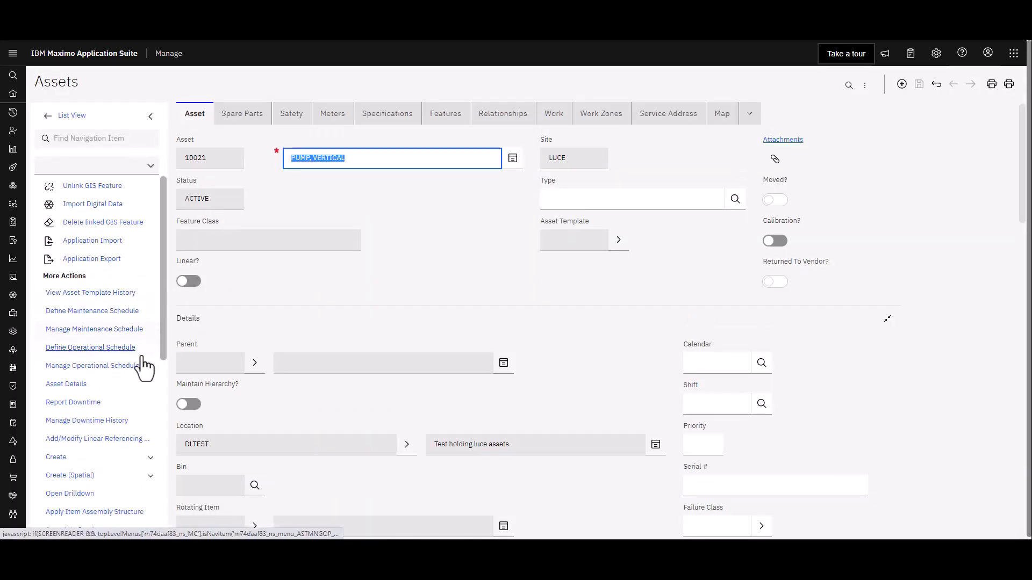
pyautogui.scroll(-8, 144, 368)
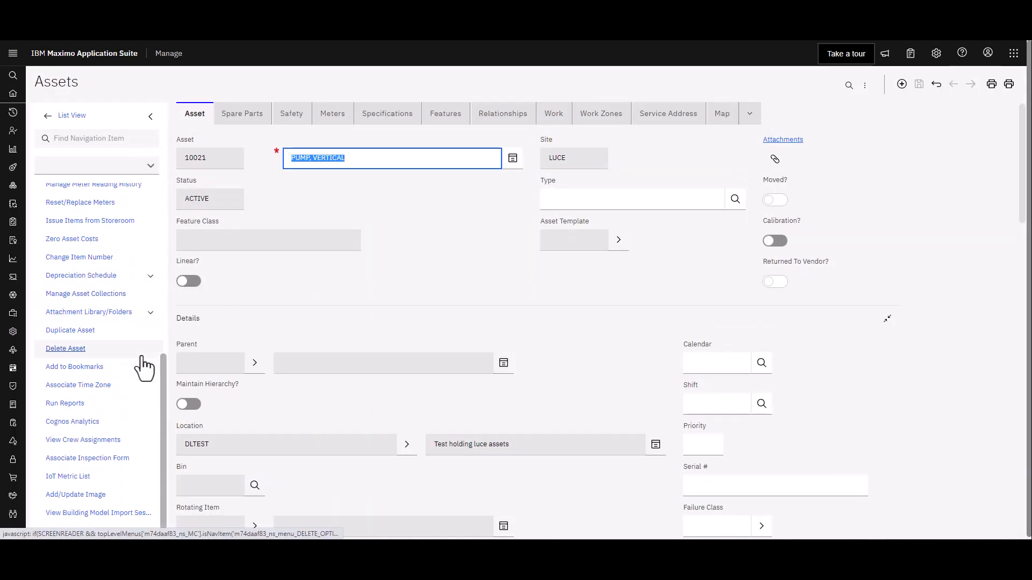
pyautogui.scroll(-1, 143, 366)
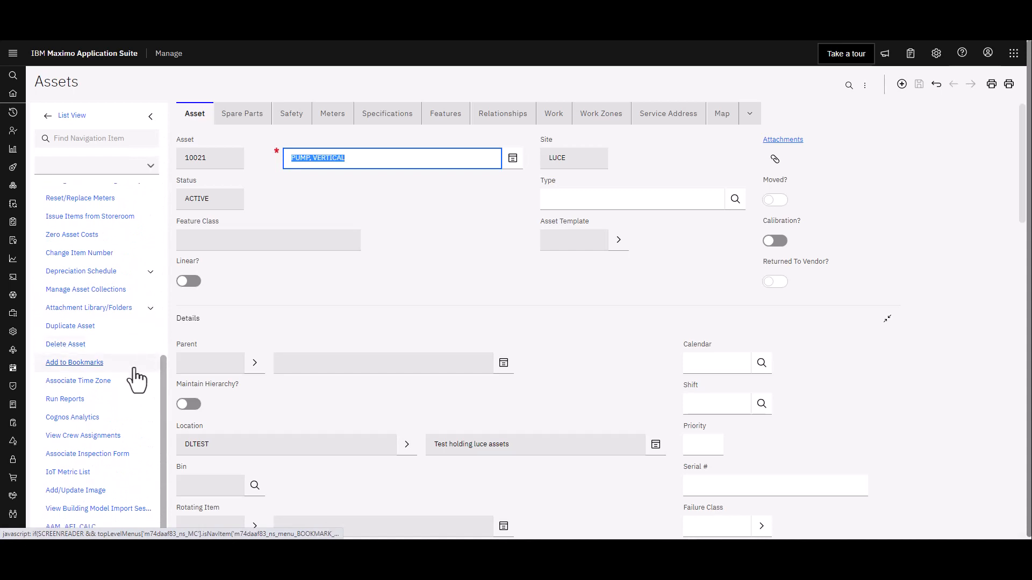
pyautogui.click(125, 456)
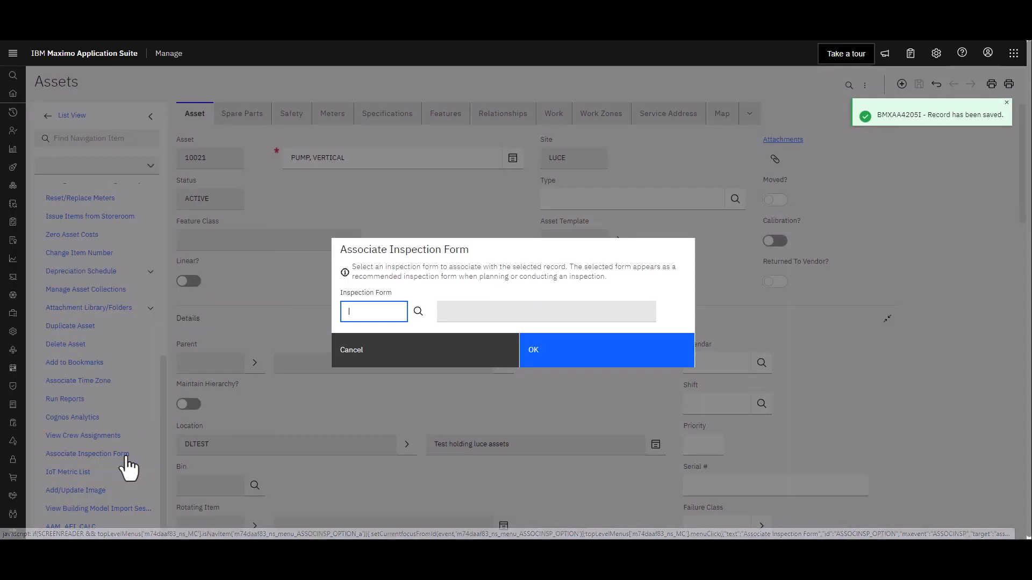
pyautogui.click(417, 312)
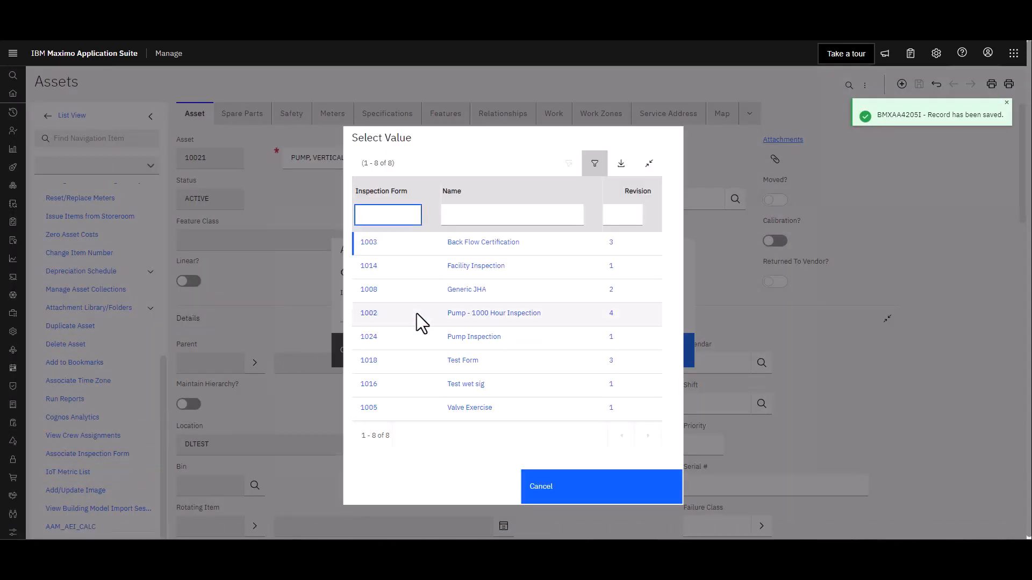
pyautogui.click(369, 338)
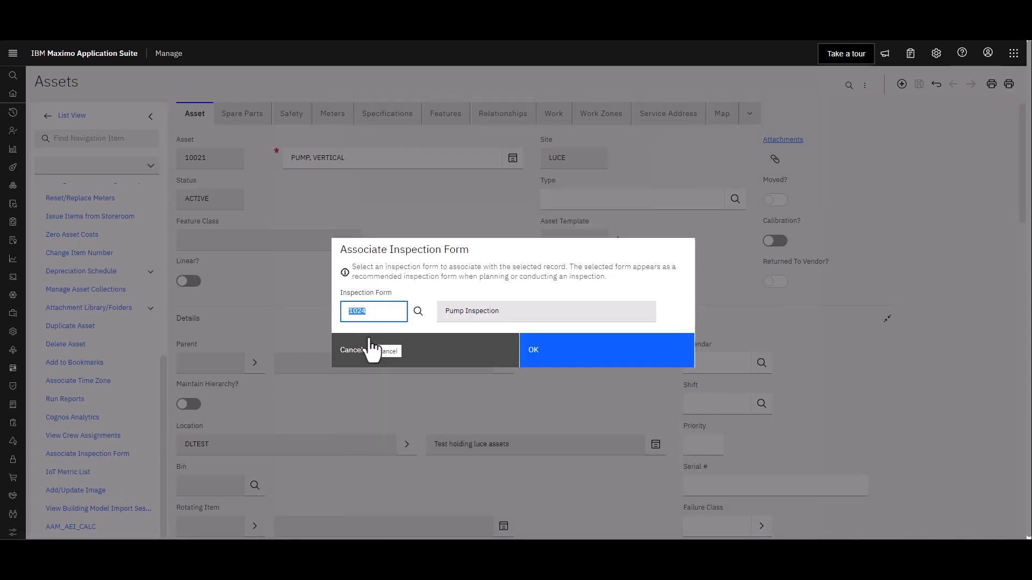
pyautogui.click(547, 359)
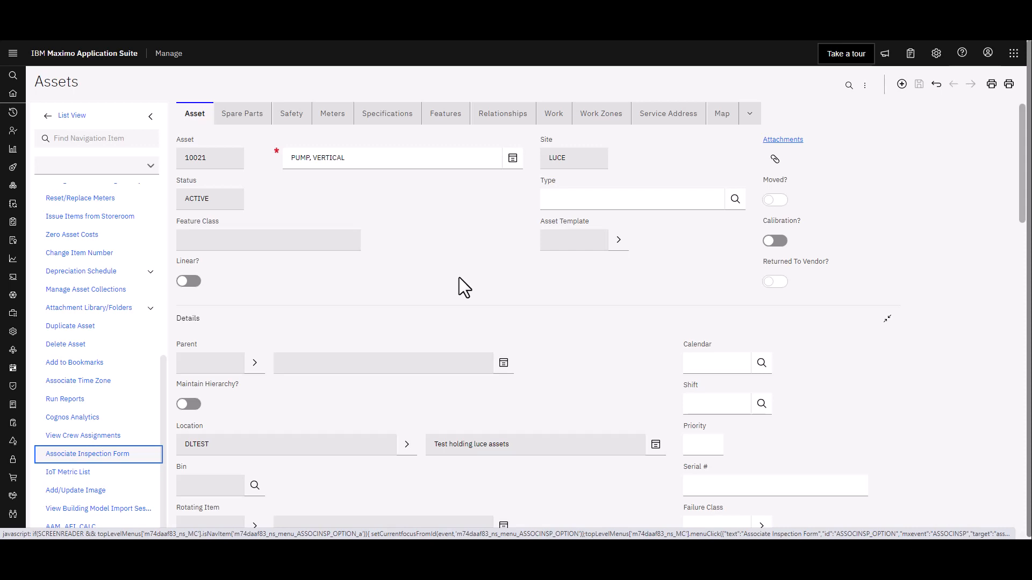
# - Open the Manage Inspection Forms application from the Planning module
pyautogui.moveTo(16, 309)
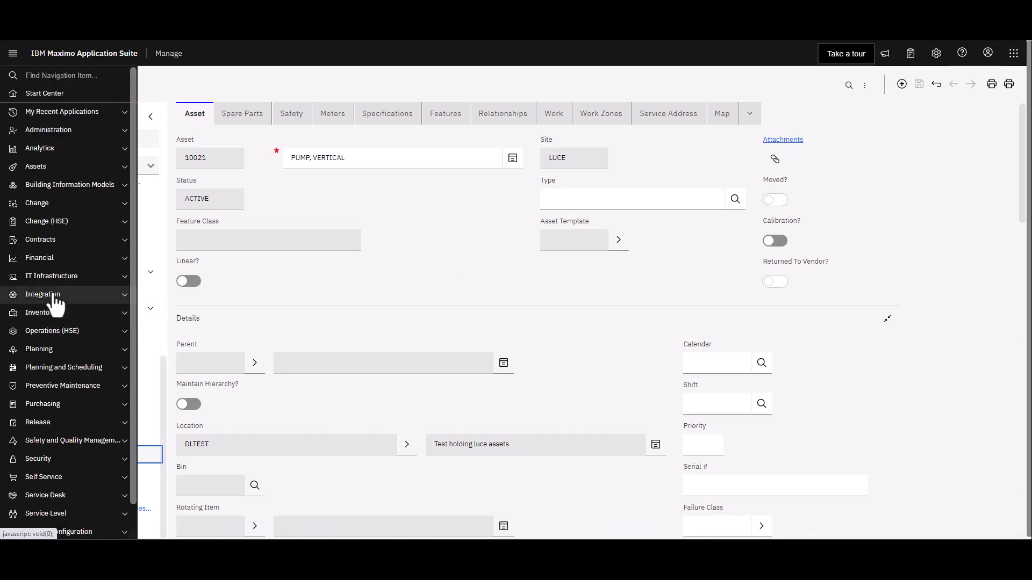
pyautogui.click(39, 350)
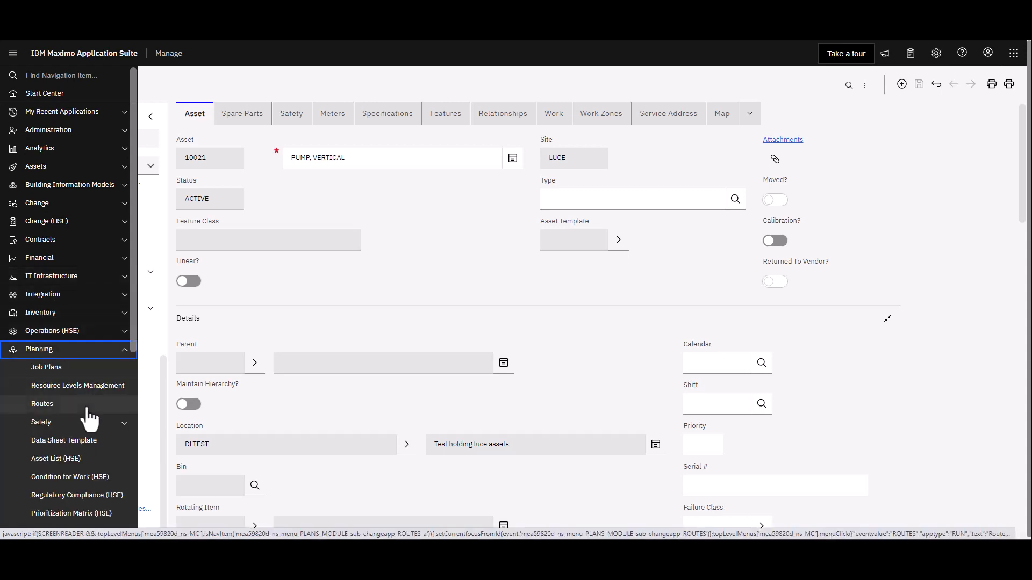
pyautogui.click(116, 372)
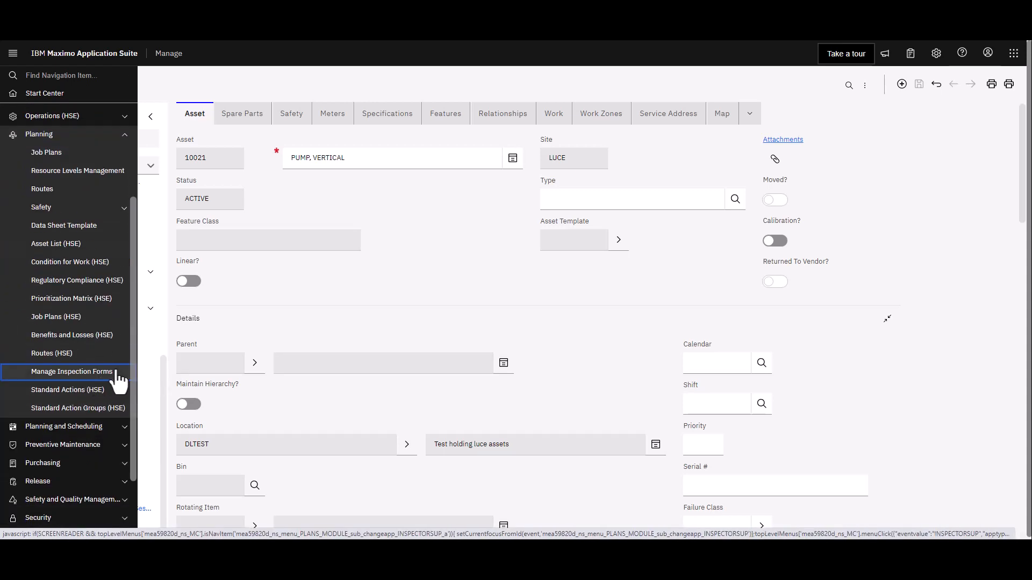